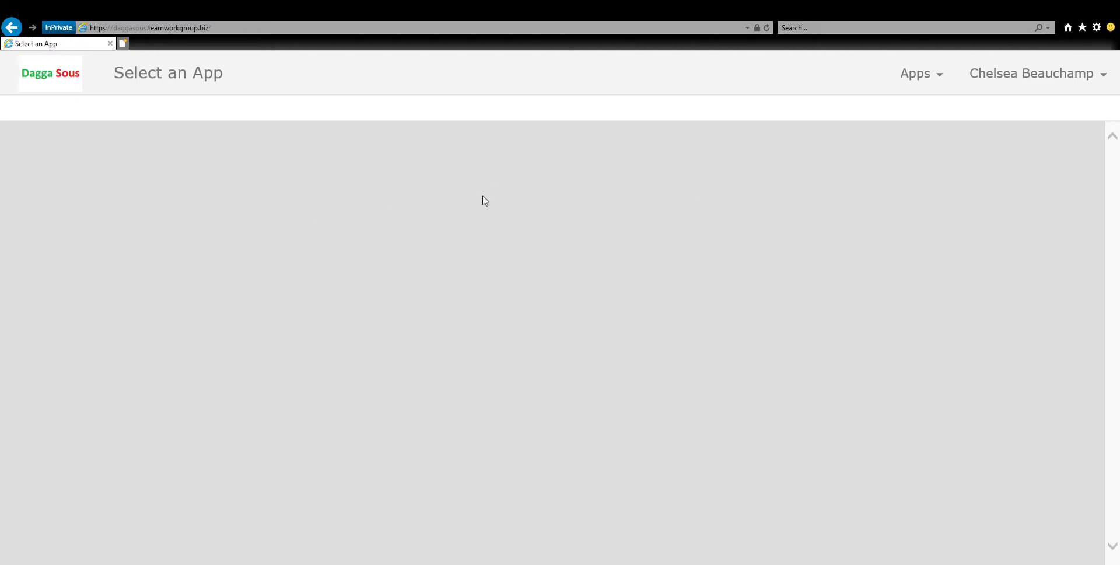
Open the Retail Sales Agent app and go to its Store process.
left_click(944, 80)
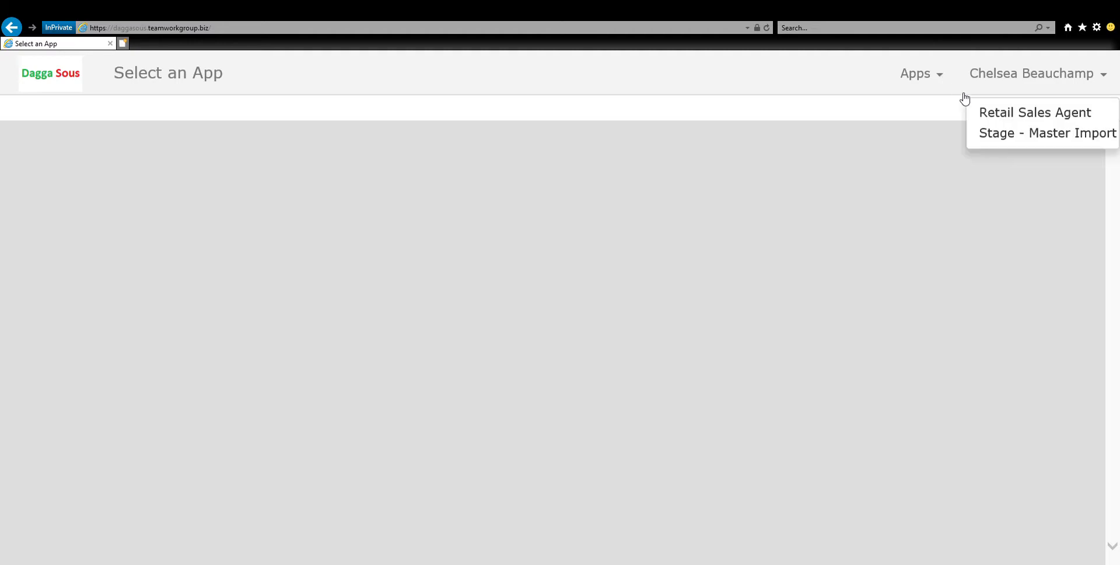
left_click(1021, 115)
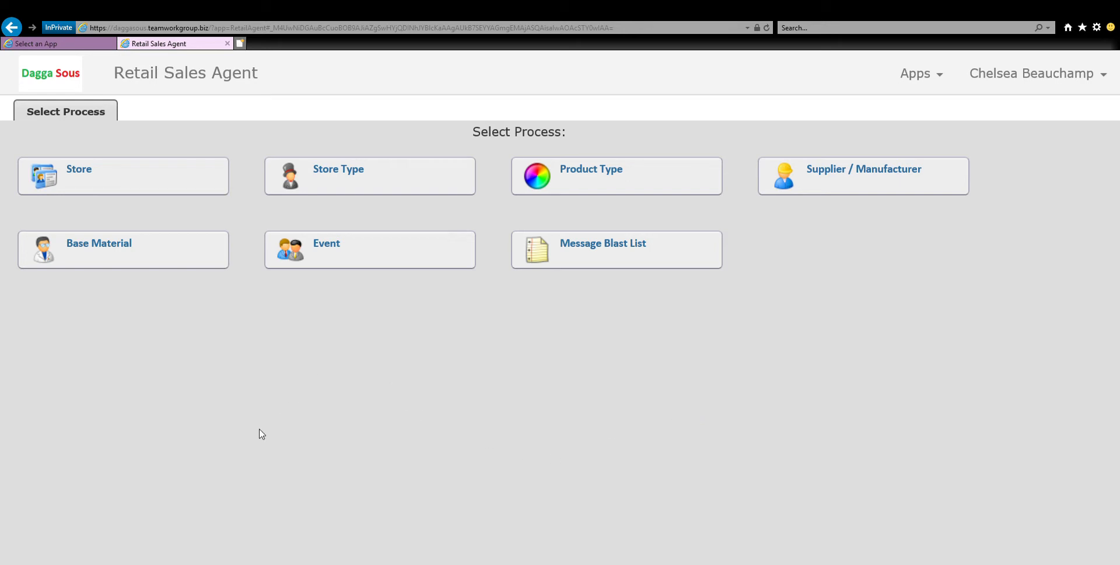
left_click(137, 181)
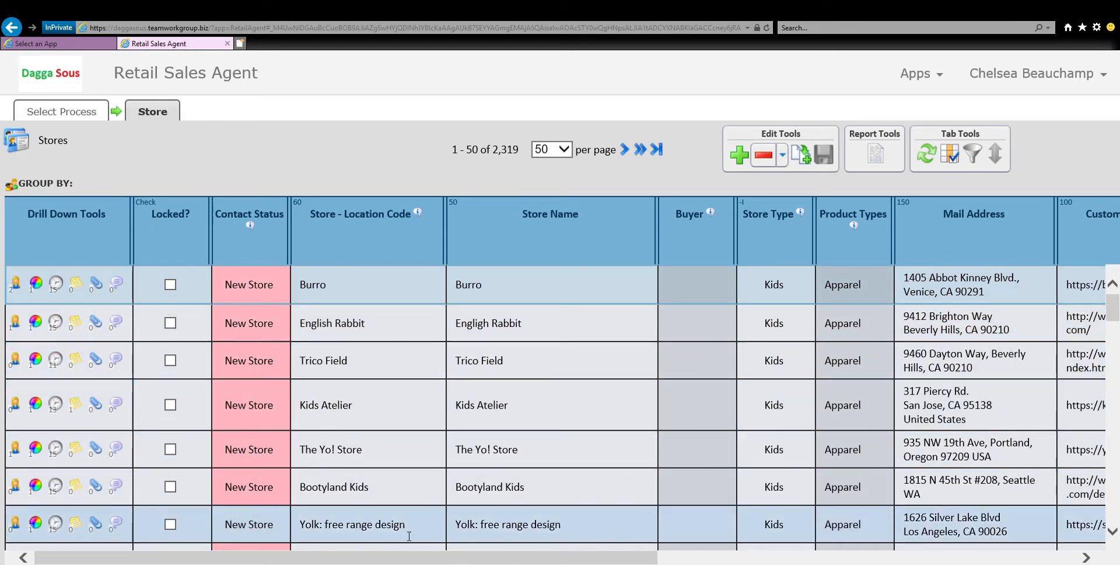
Look through the store list and examine the shading and Locked? state of the rows.
scroll(409, 536, "down", 1)
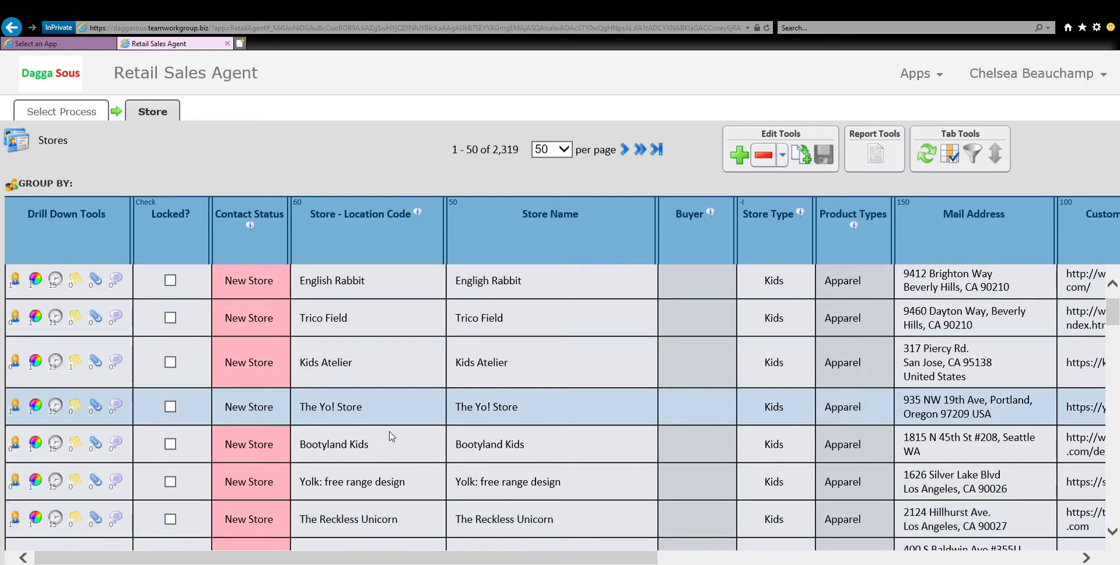
scroll(407, 312, "up", 1)
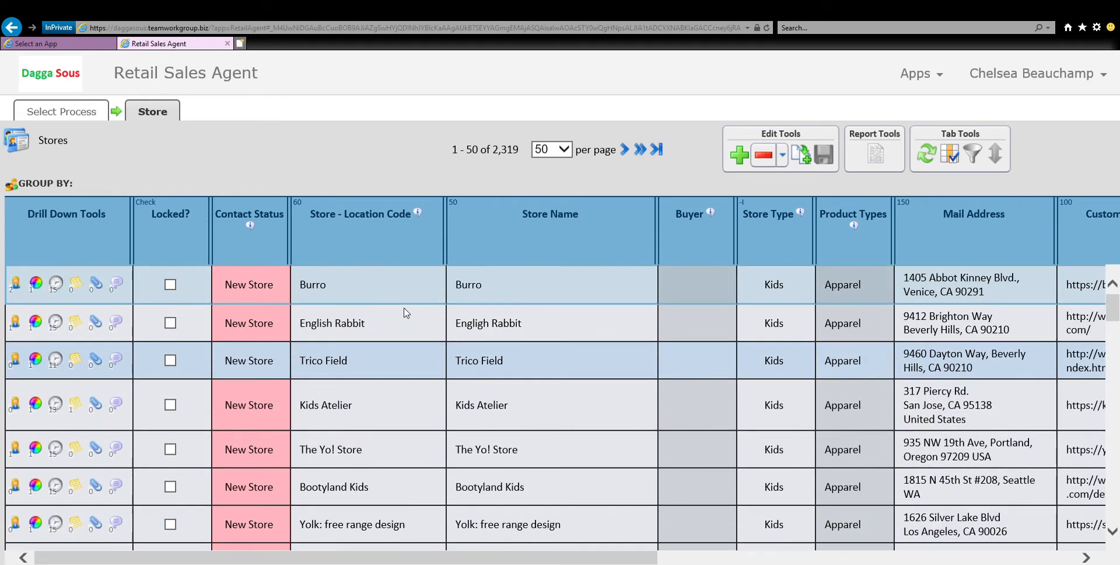
left_click(393, 295)
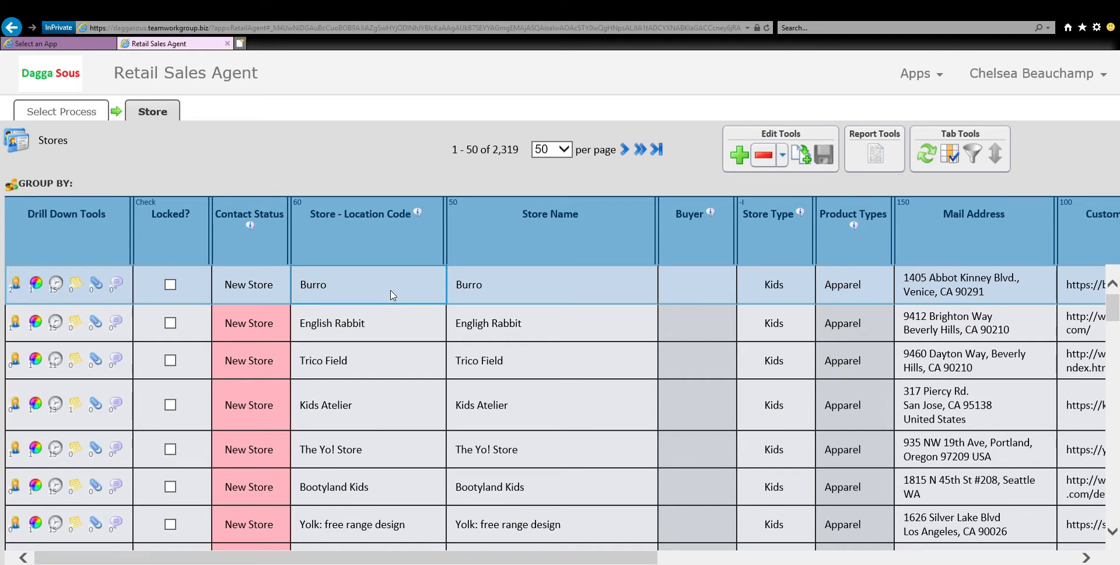
left_click(395, 338)
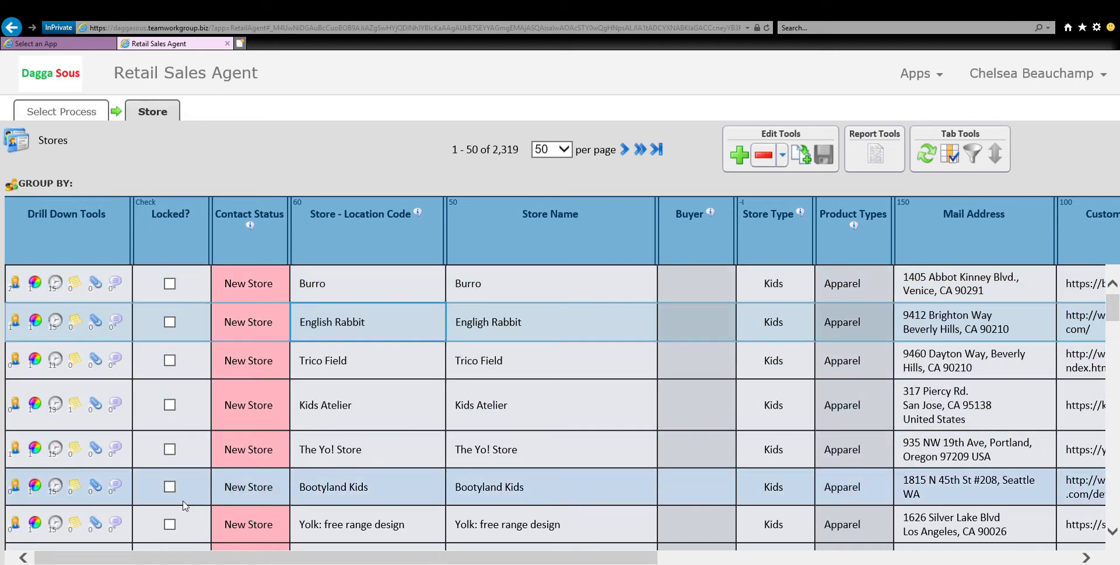
scroll(184, 503, "down", 2)
scroll(183, 505, "down", 2)
scroll(184, 506, "up", 3)
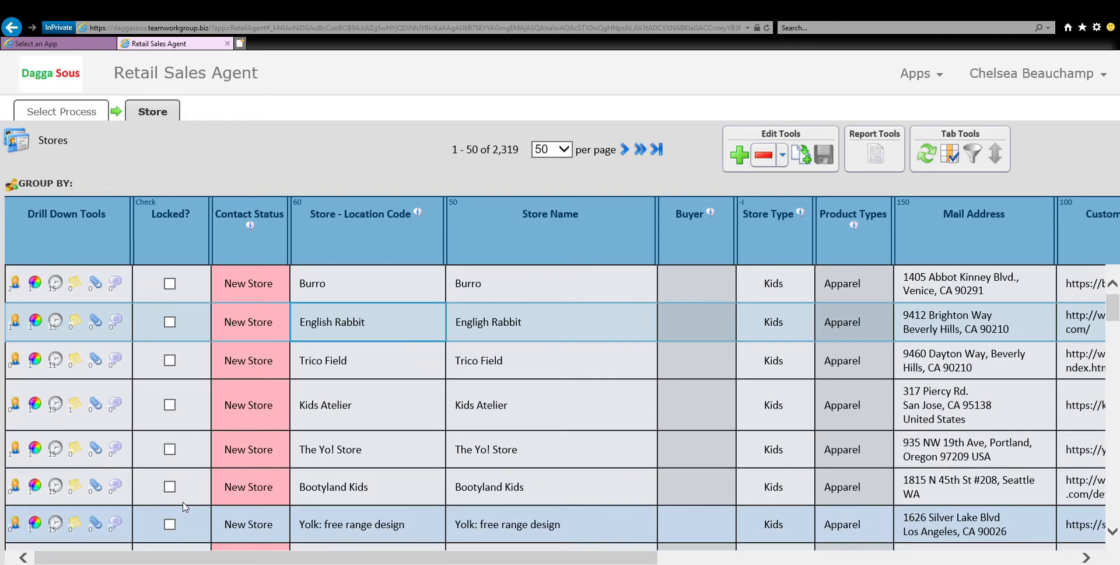
scroll(186, 508, "down", 1)
scroll(185, 508, "up", 1)
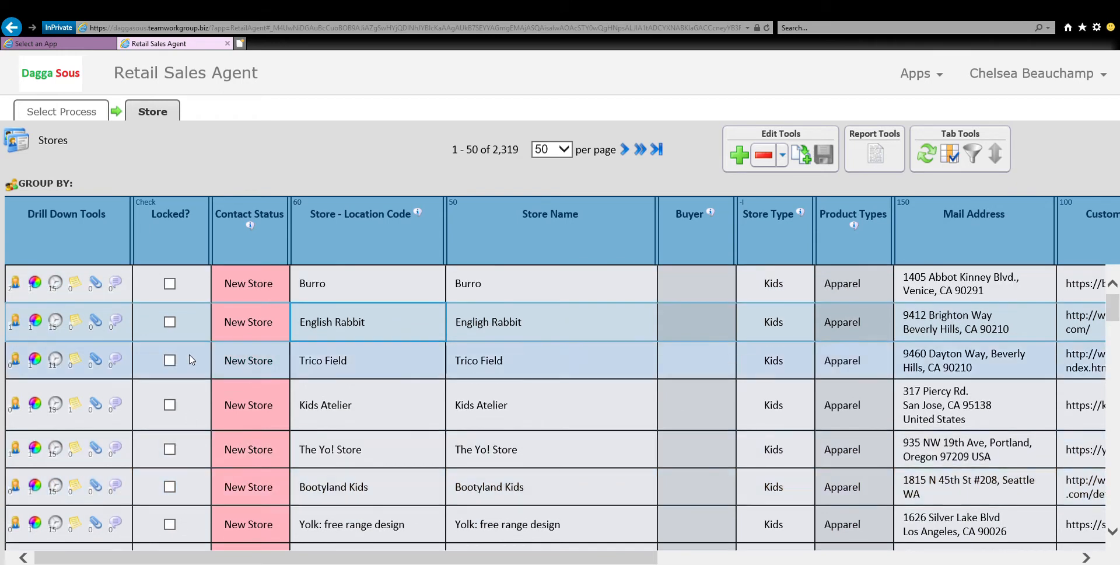
Filter the stores with a micro-selection to those whose Locked? value is Unchecked.
left_click(185, 292)
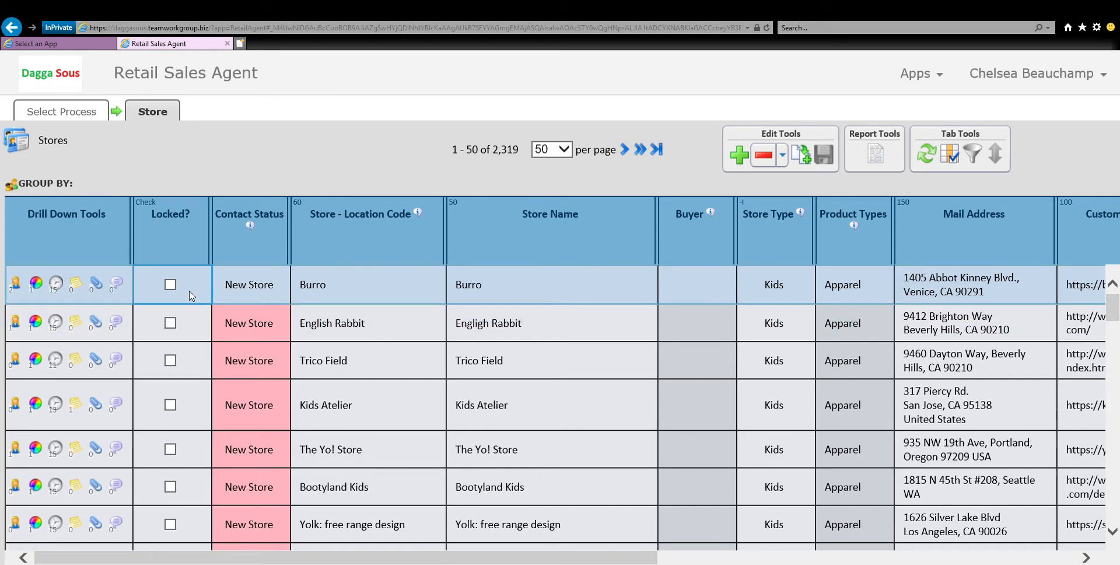
right_click(189, 293)
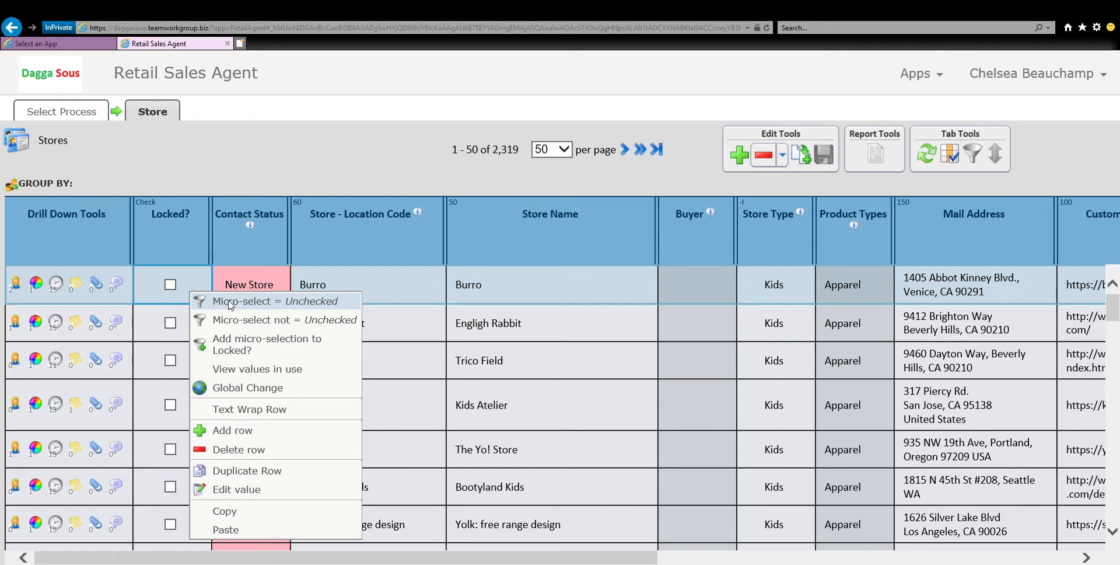
left_click(269, 303)
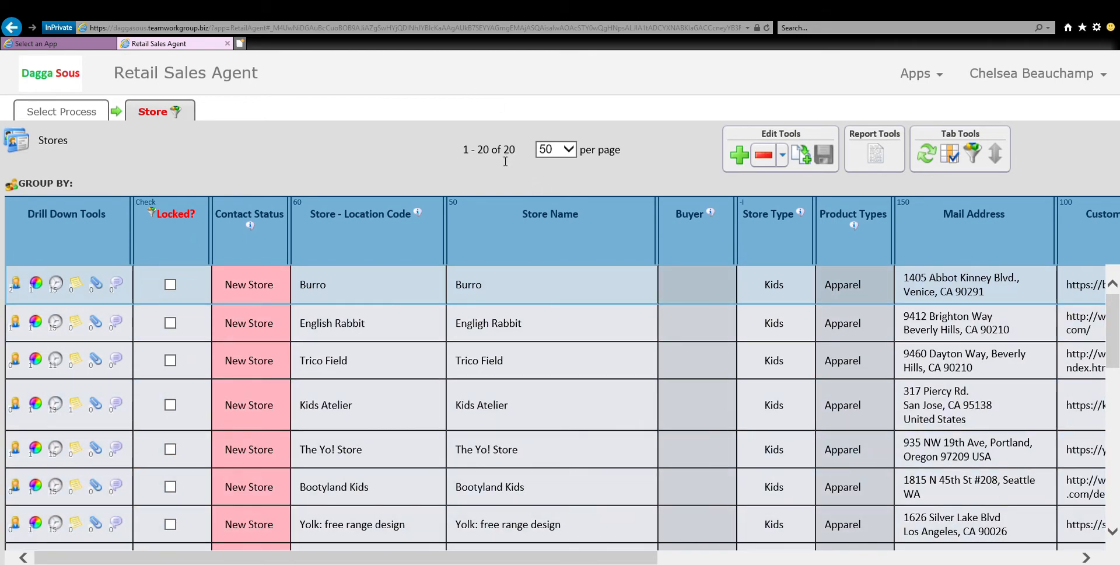
Perform a Global Change on Locked? that switches all filtered stores from unchecked to checked.
scroll(198, 361, "down", 8)
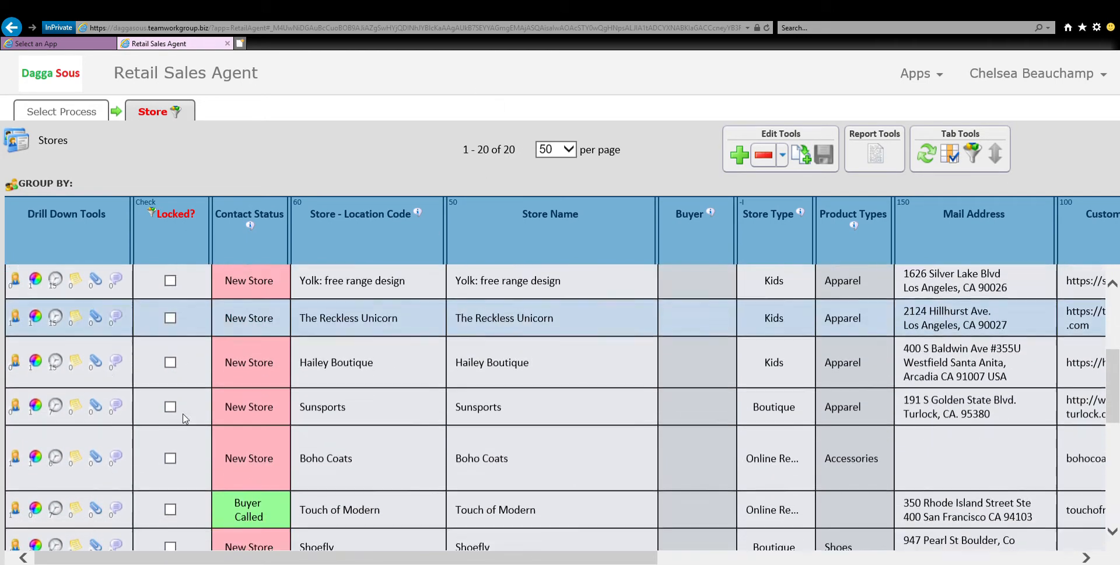
scroll(181, 435, "down", 3)
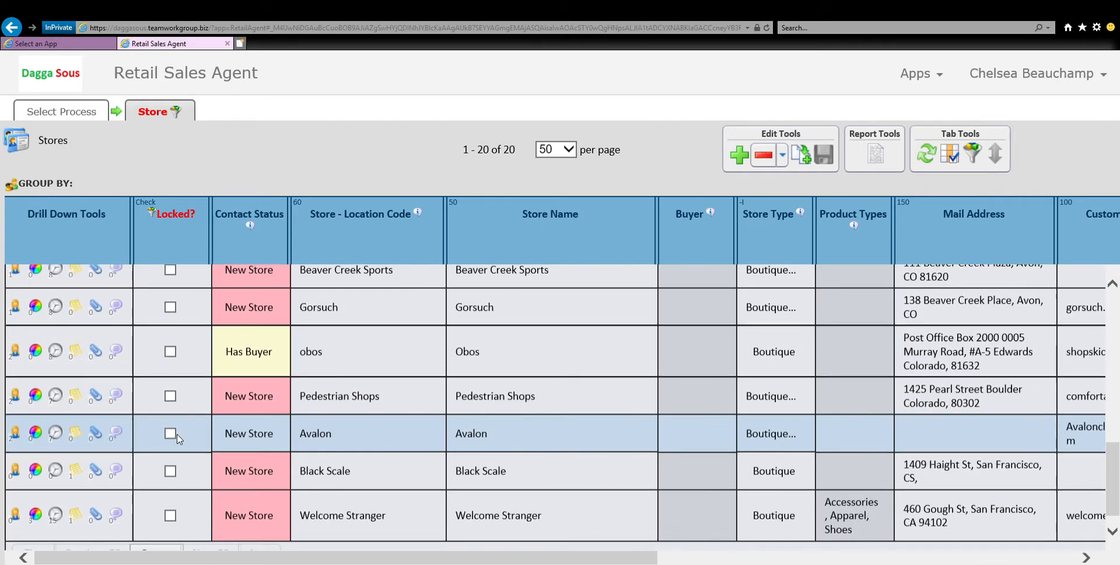
scroll(177, 438, "down", 1)
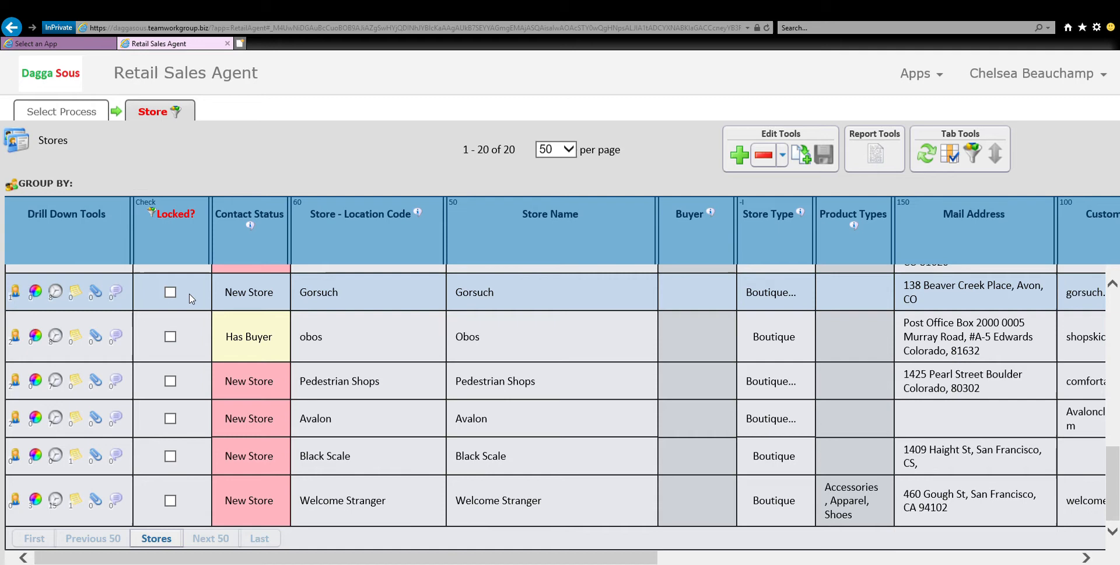
right_click(192, 298)
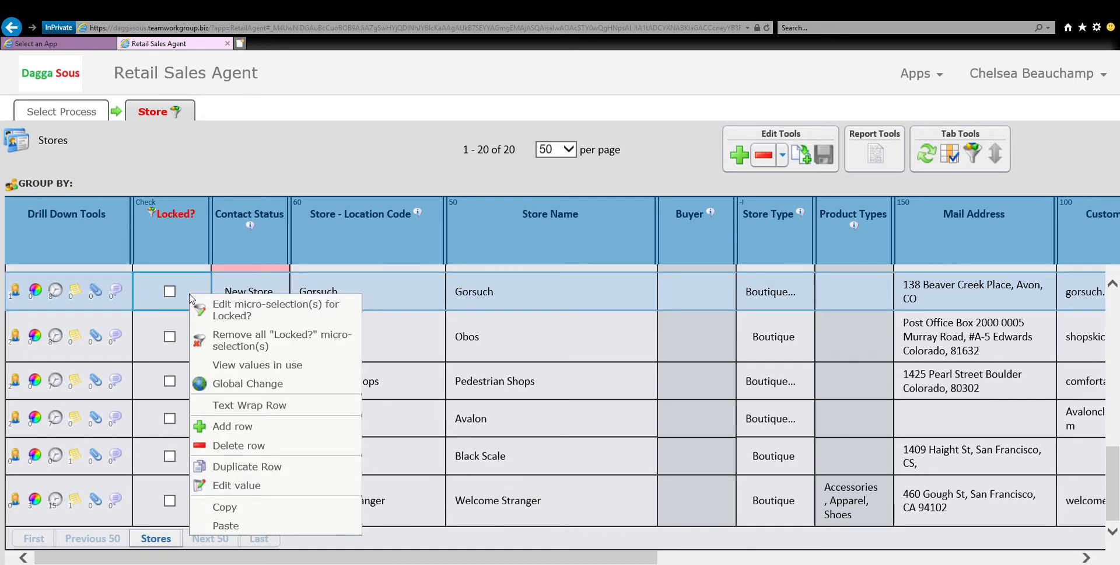
left_click(261, 387)
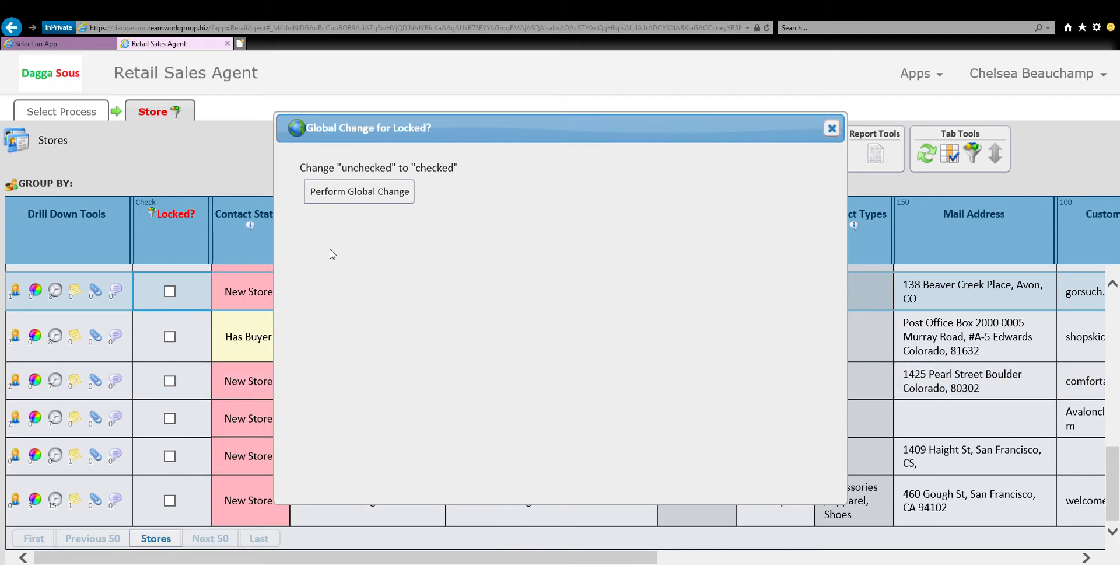
left_click(371, 197)
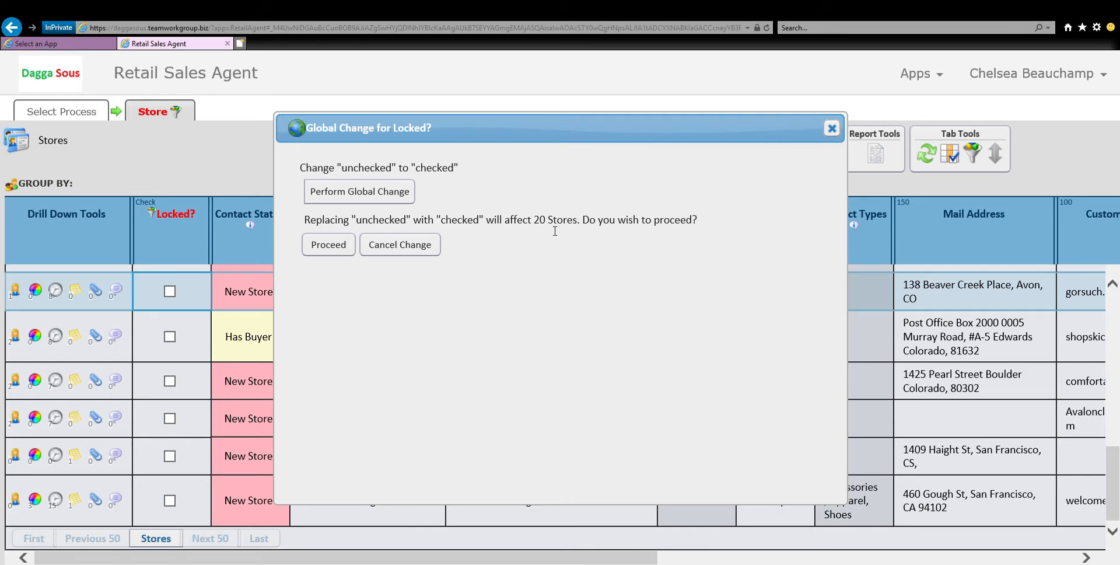
left_click_drag(550, 130, 812, 197)
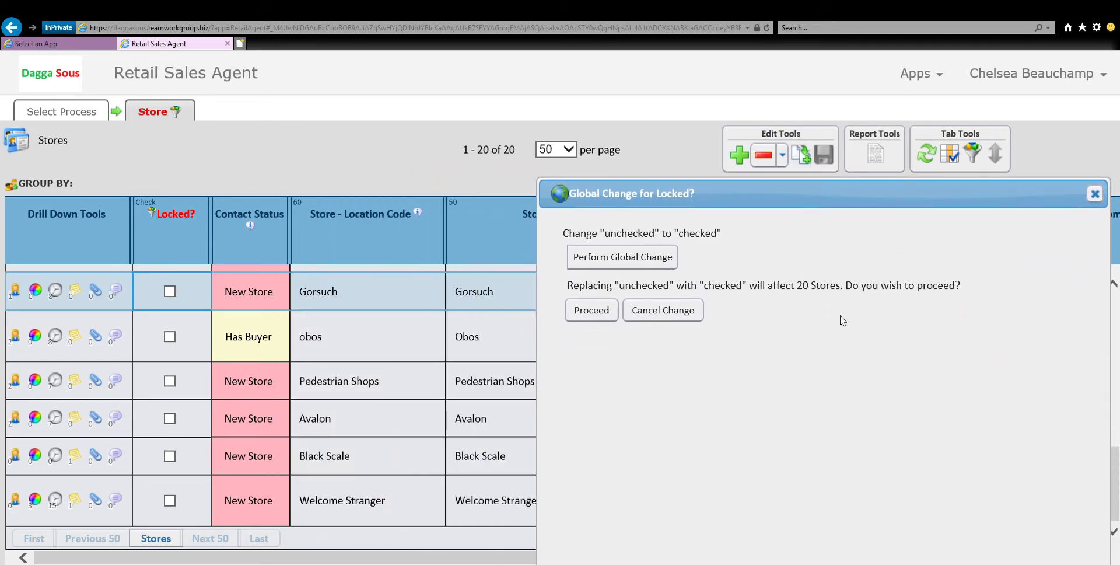
left_click(591, 311)
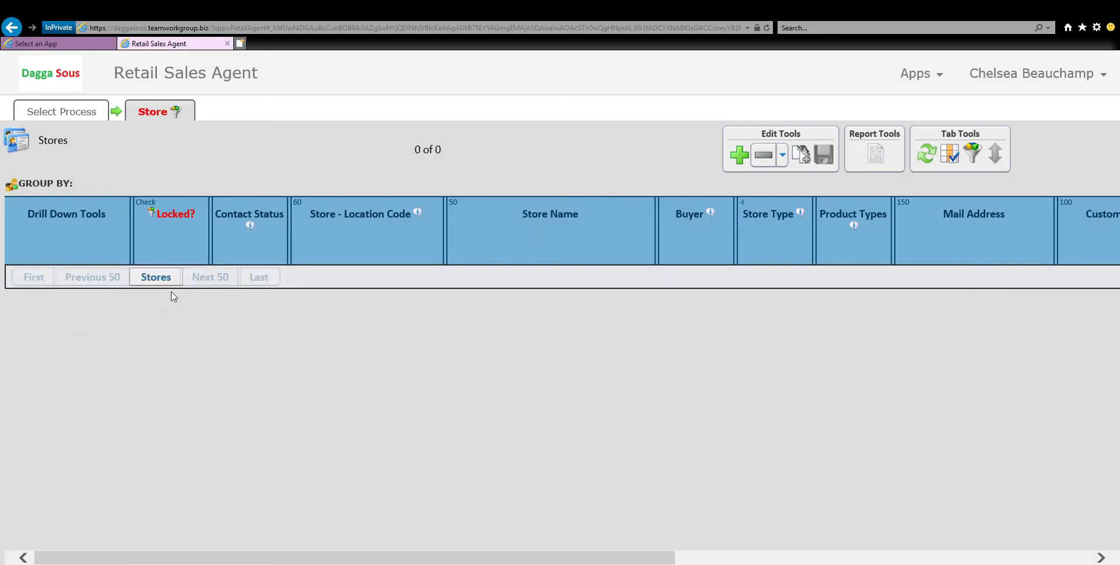
Remove all micro-selections from the Locked? column and review the full store list.
right_click(166, 239)
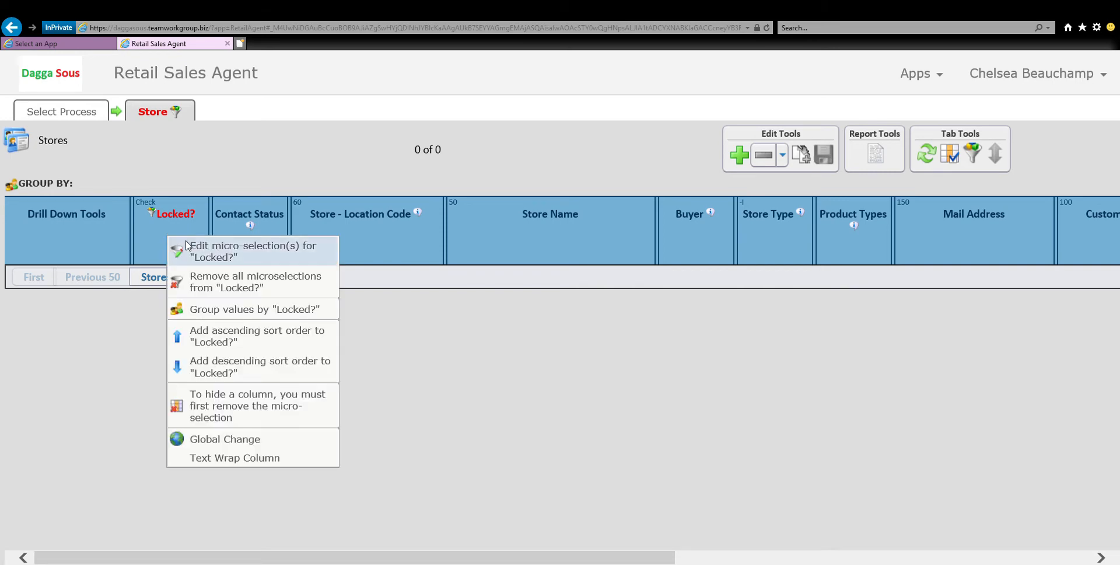
left_click(209, 286)
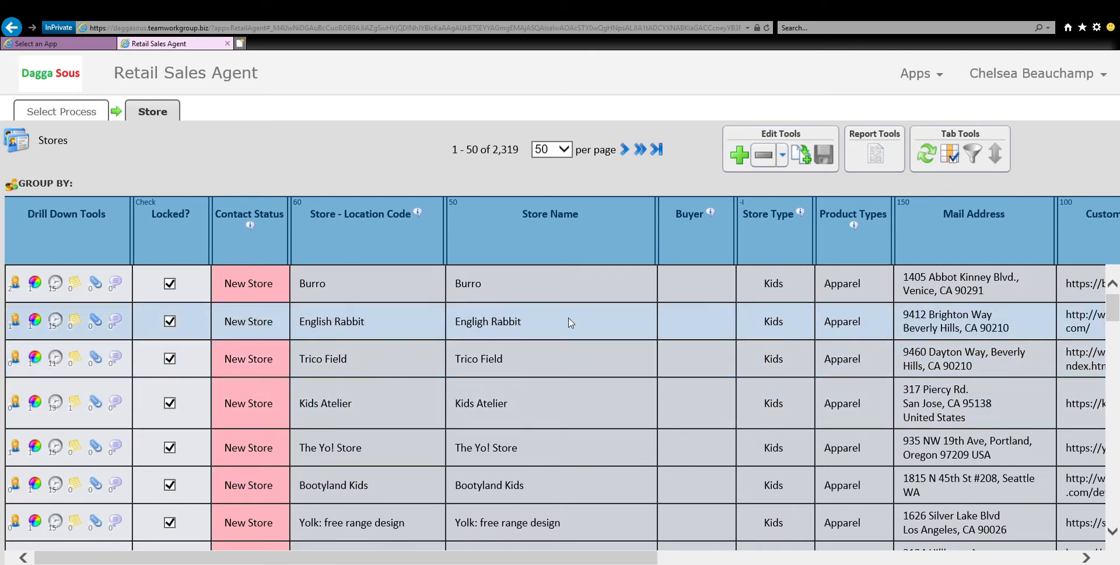
scroll(551, 442, "down", 3)
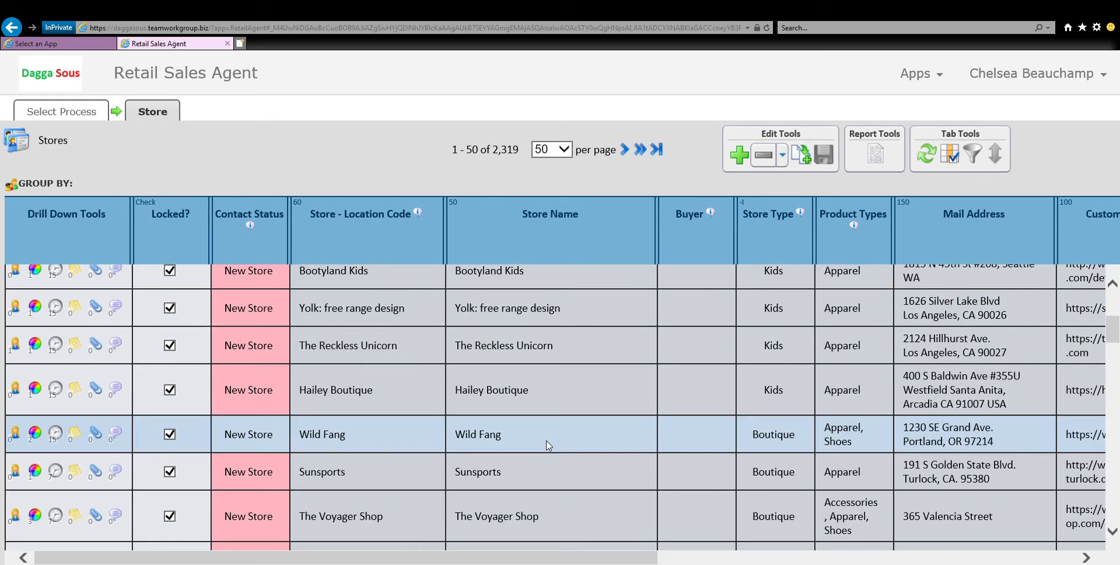
scroll(549, 445, "up", 3)
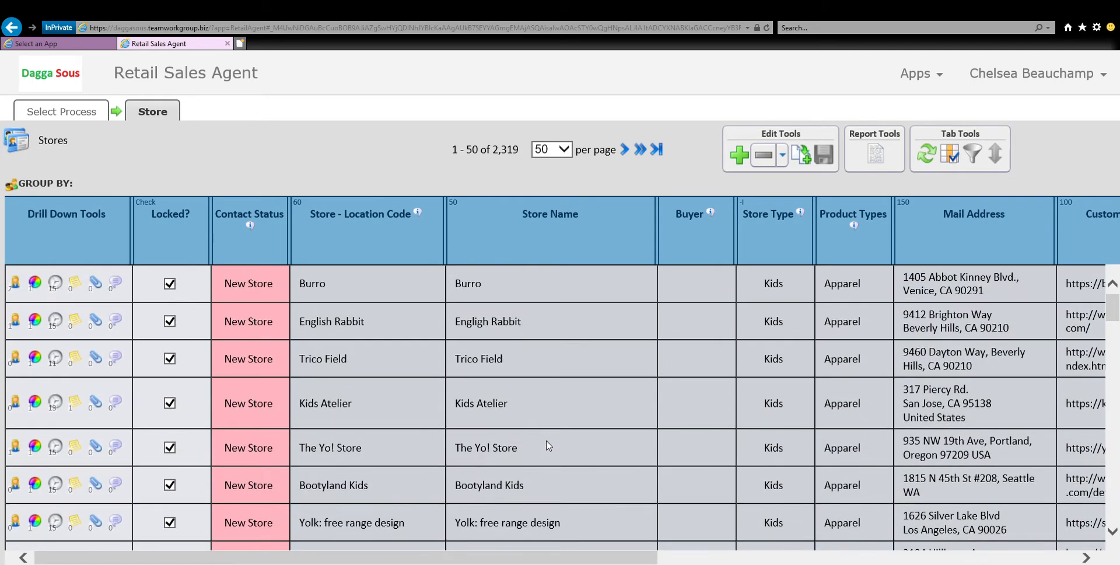
Unlock the Kids Atelier store, save the row and inspect its fields across the columns.
left_click(170, 403)
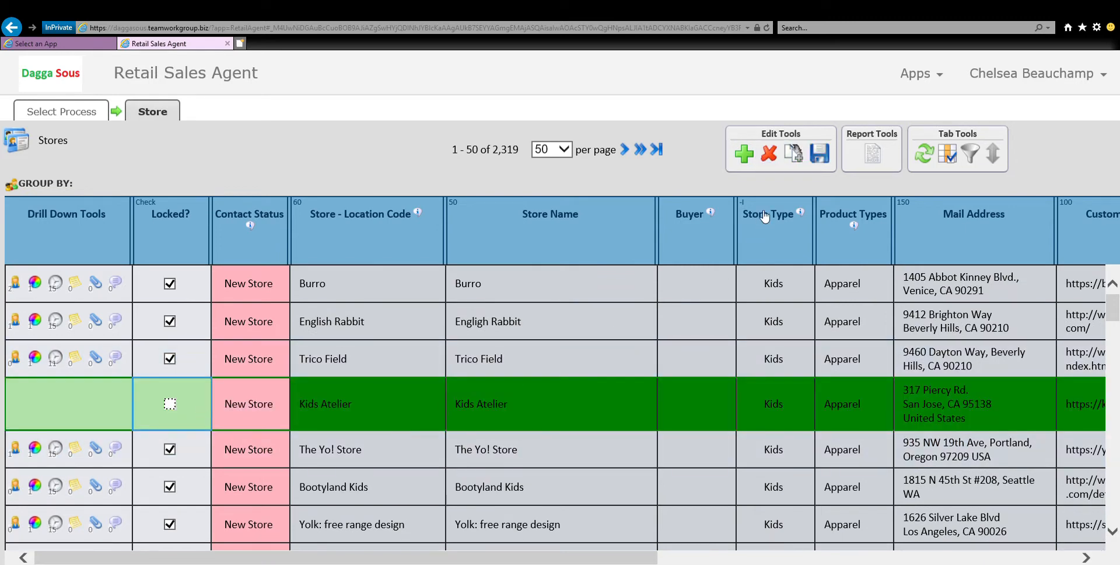
left_click(819, 155)
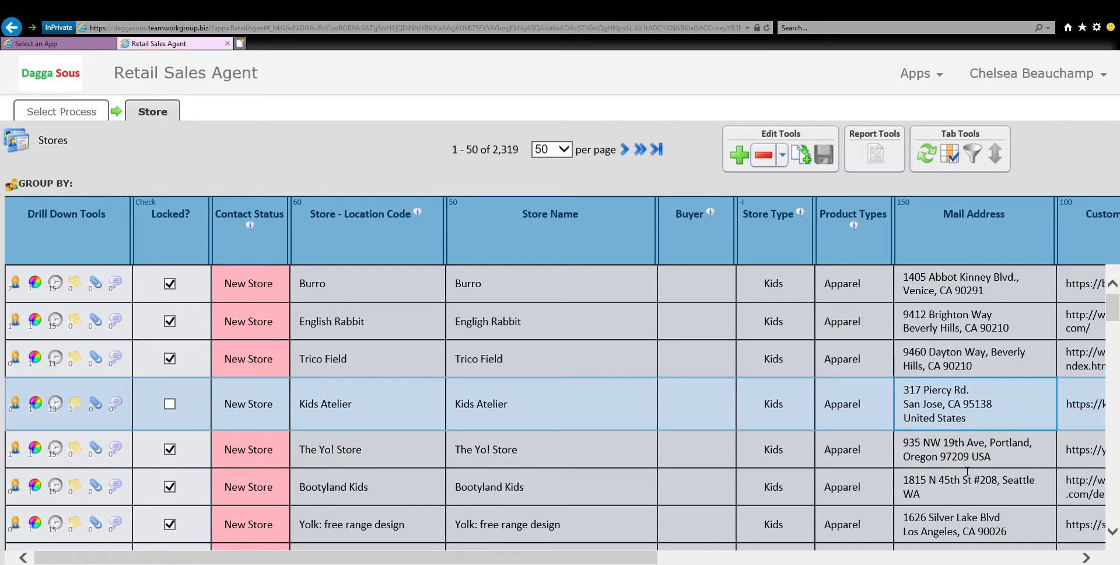
left_click(986, 406)
left_click_drag(641, 559, 825, 561)
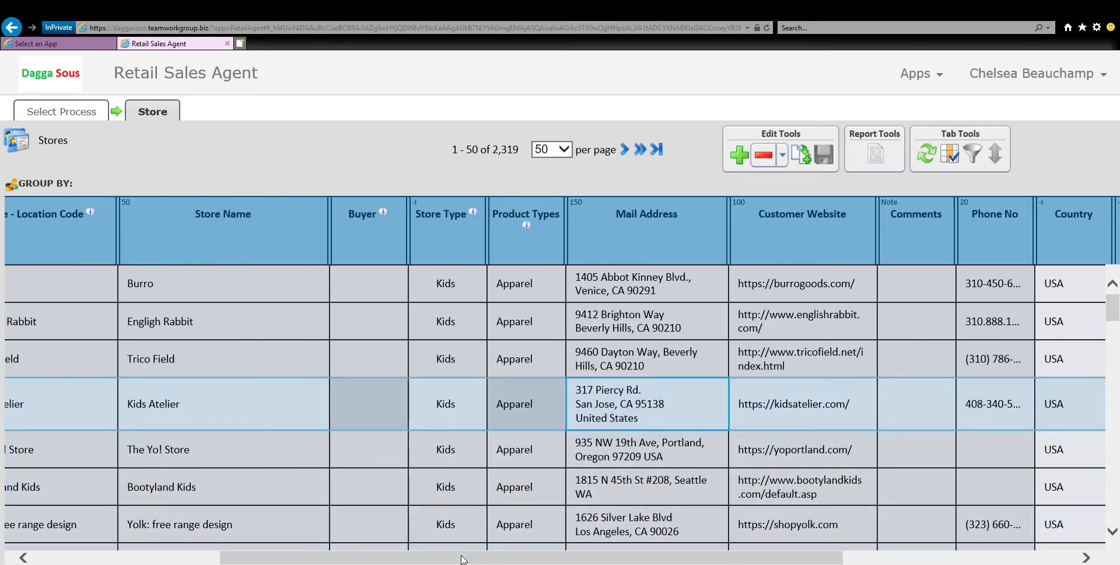
left_click_drag(464, 559, 193, 562)
left_click(563, 412)
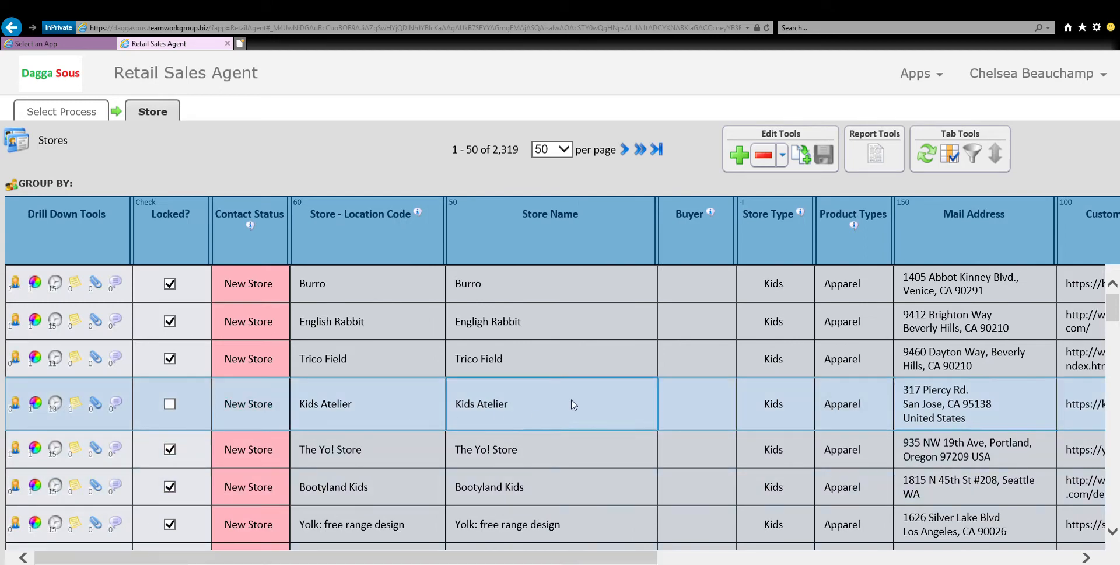
Lock the Kids Atelier store again and save it by moving to the Trico Field row.
left_click(170, 407)
left_click(423, 358)
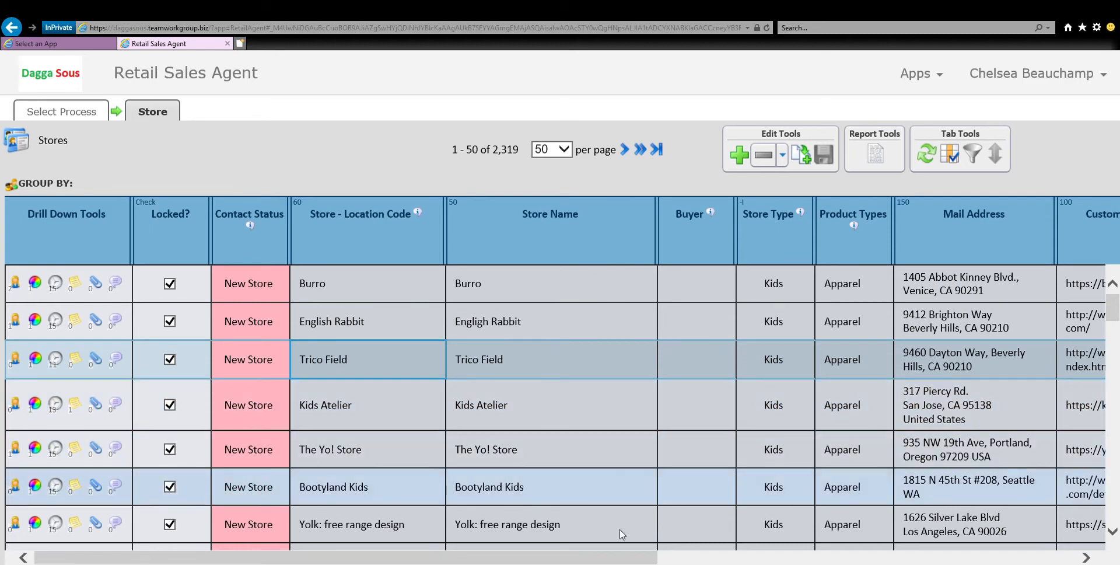
Filter the stores with a micro-selection to those whose State / Province is California.
left_click_drag(564, 561, 859, 561)
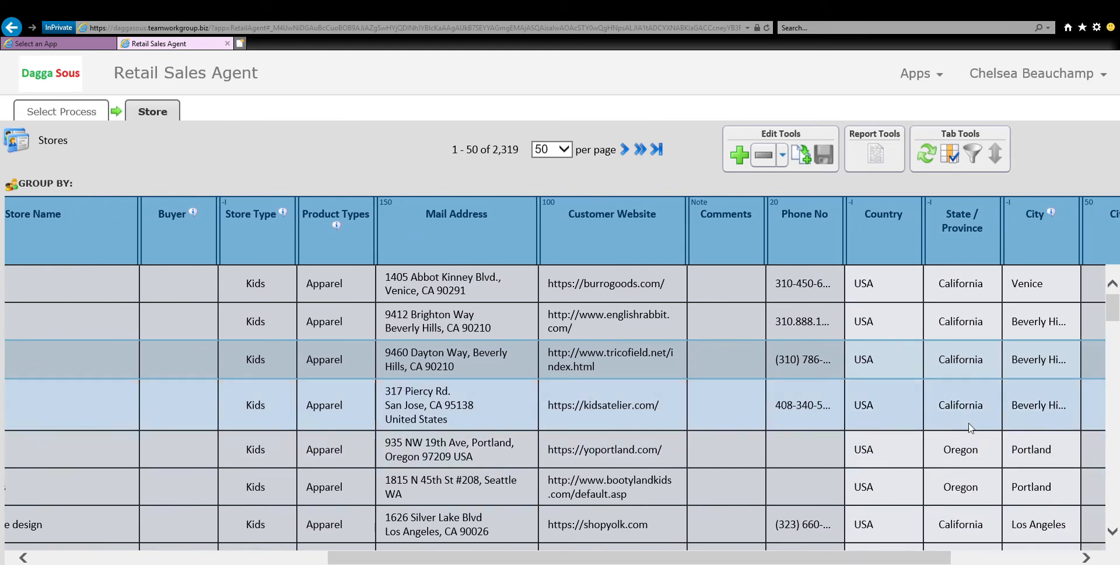
left_click(982, 411)
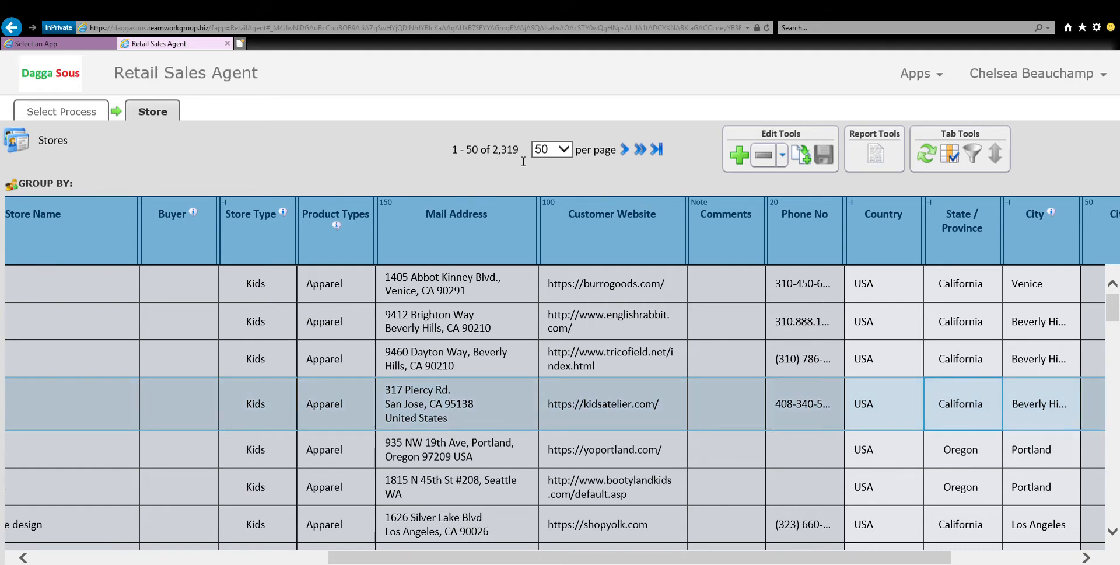
mouse_move(968, 413)
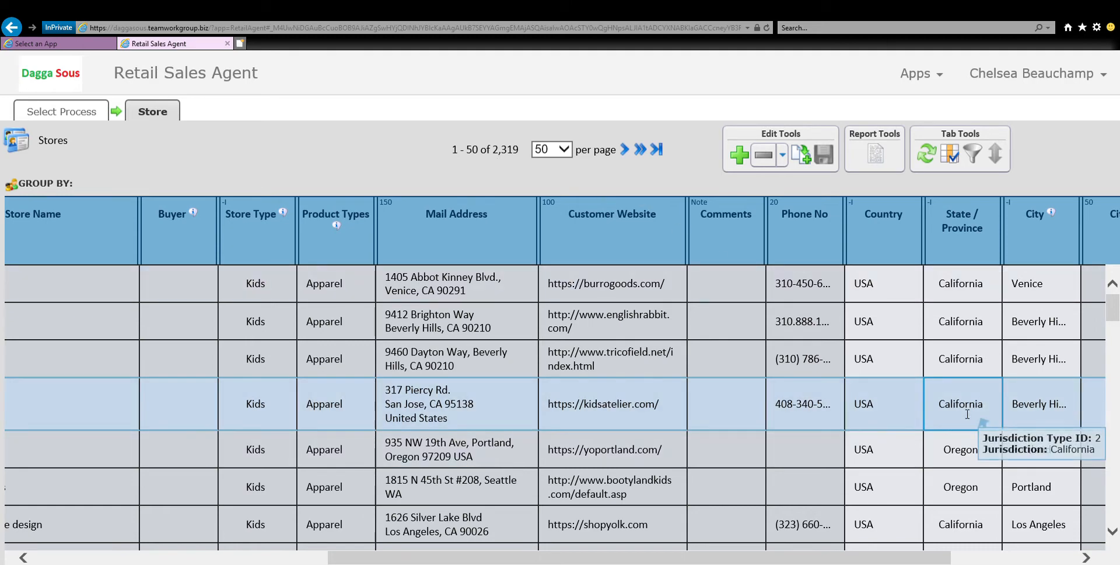
right_click(966, 412)
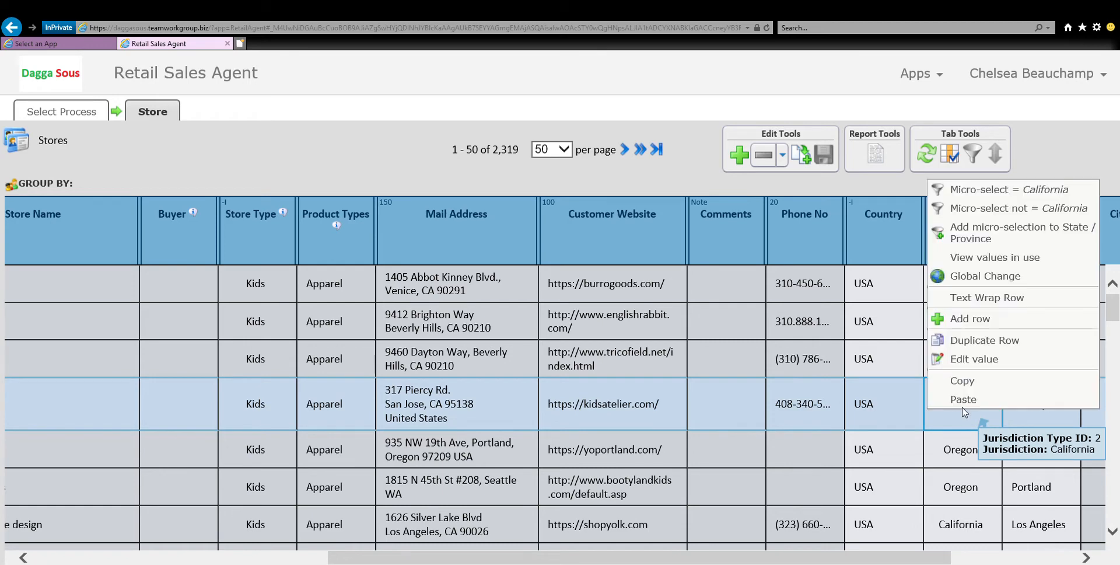
left_click(995, 192)
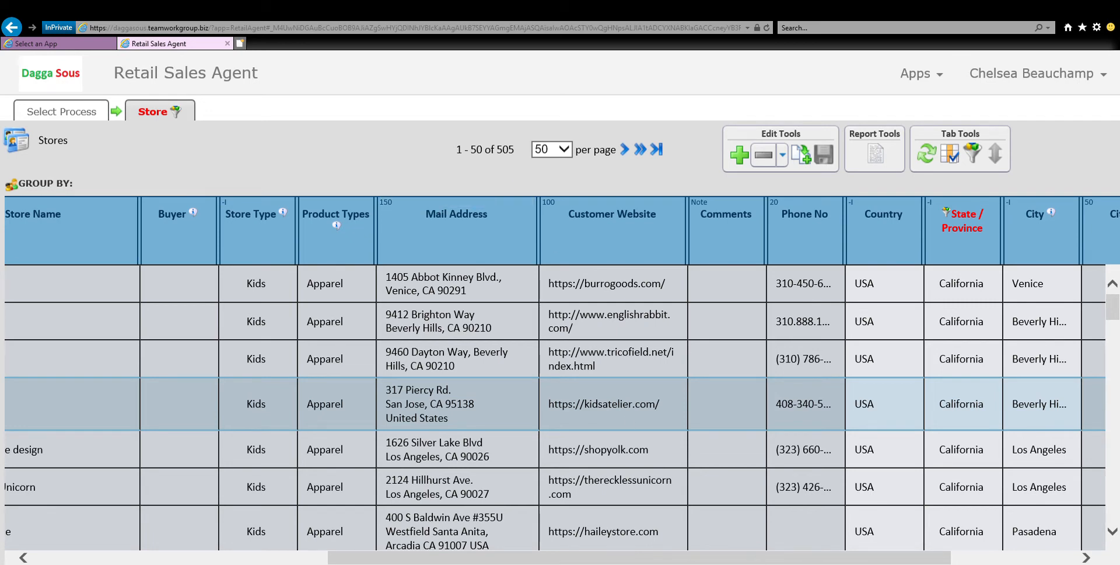
left_click_drag(753, 562, 894, 562)
scroll(828, 499, "down", 1)
scroll(828, 499, "down", 4)
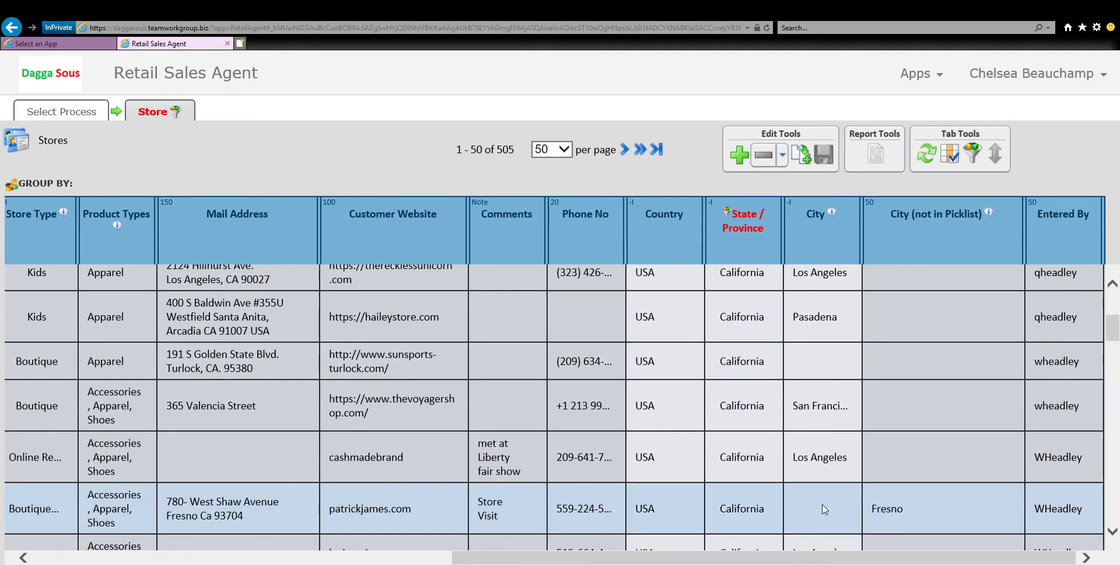
Filter the California stores further with a micro-selection to those whose City is Los Angeles and look through the rows.
scroll(823, 516, "up", 5)
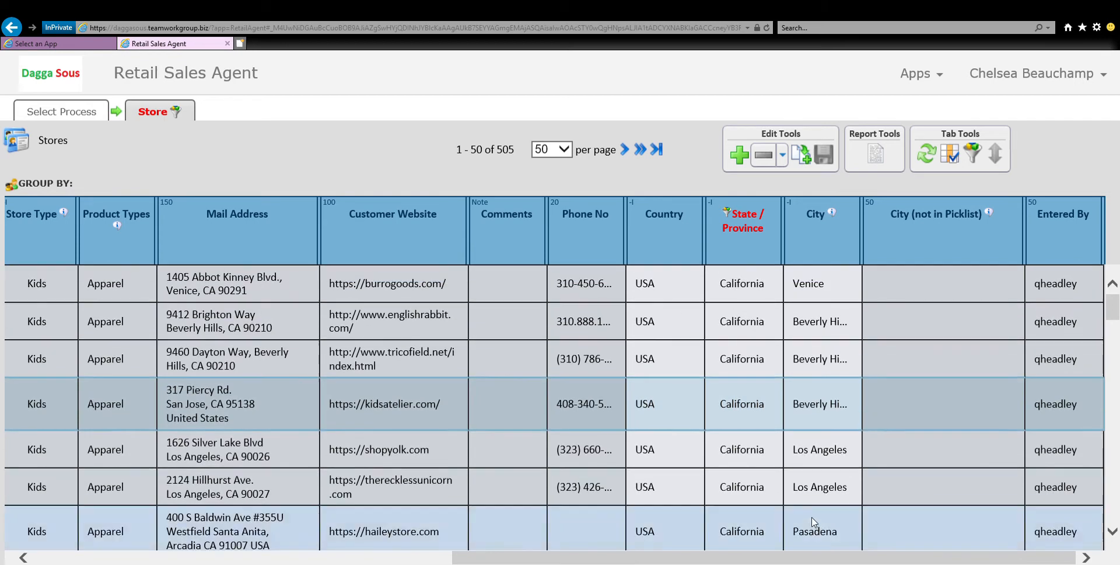
left_click(820, 459)
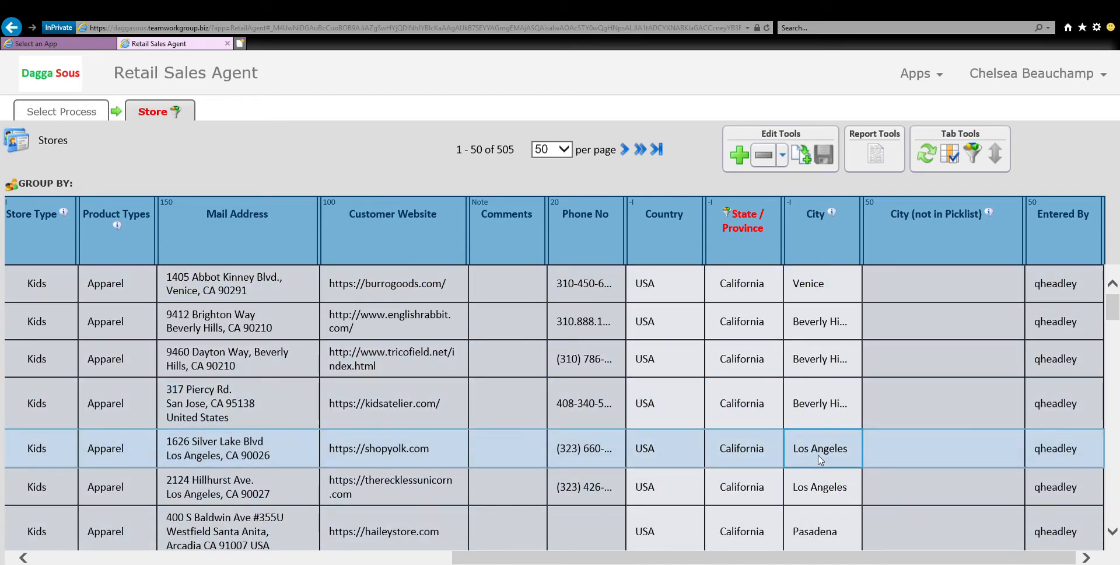
mouse_move(827, 457)
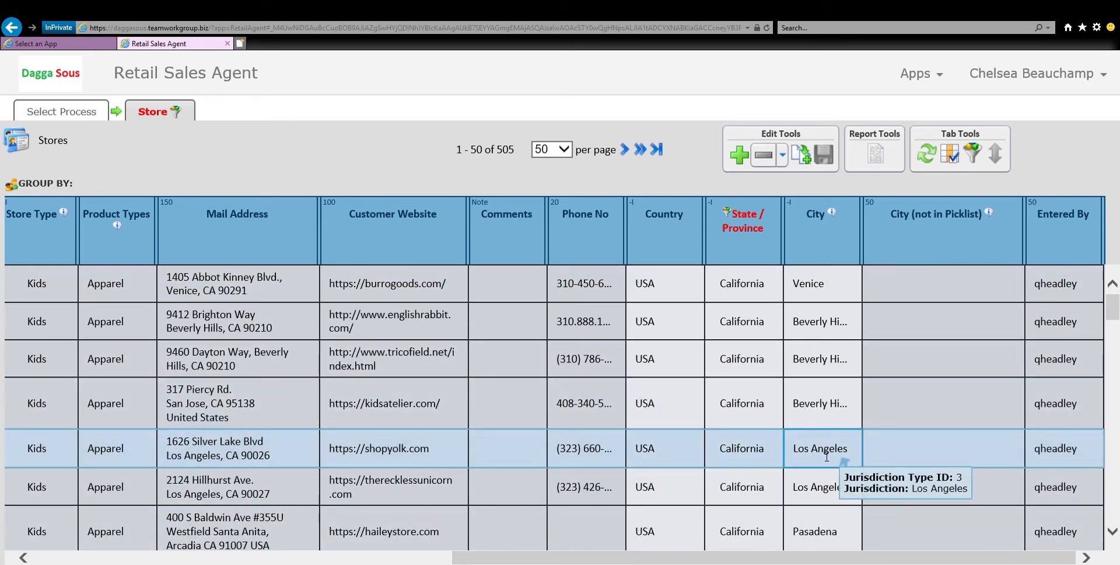
right_click(827, 457)
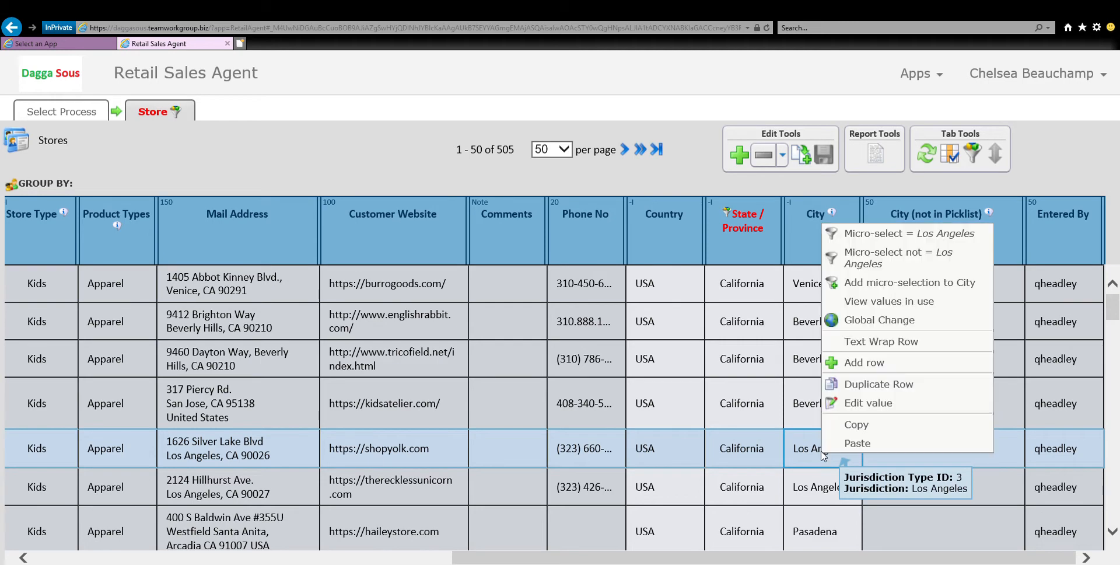
left_click(903, 240)
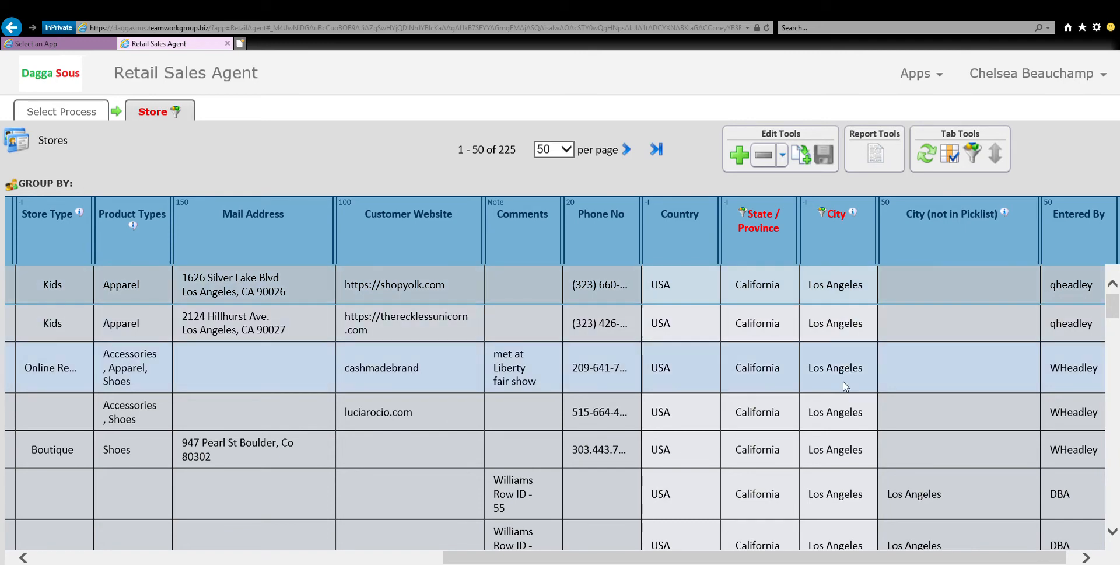
scroll(842, 513, "down", 3)
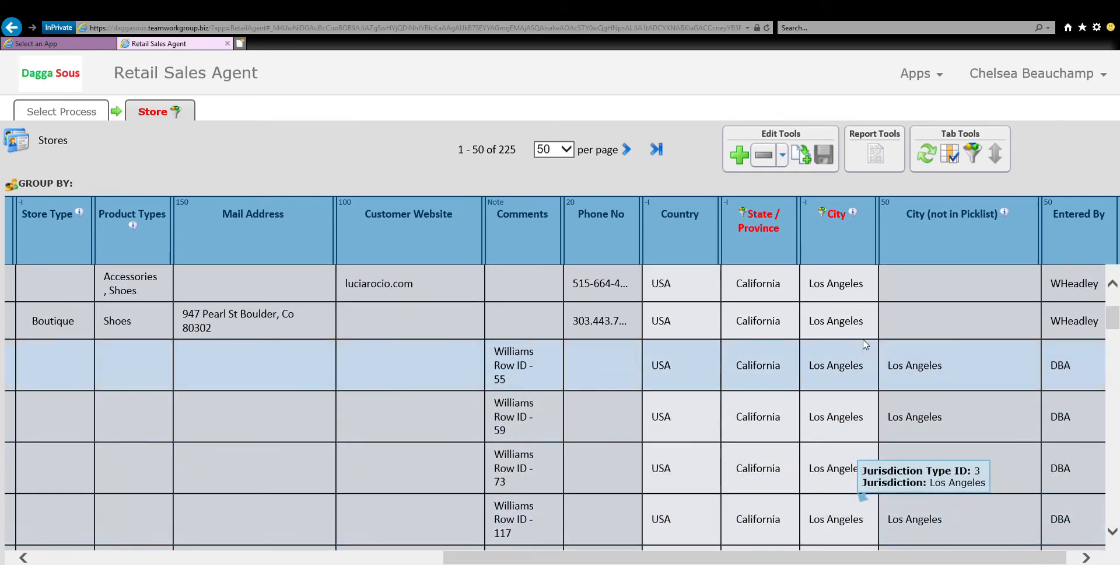
Edit the City micro-selections by duplicating the Los Angeles condition and setting the copy's value to san francisco.
right_click(838, 255)
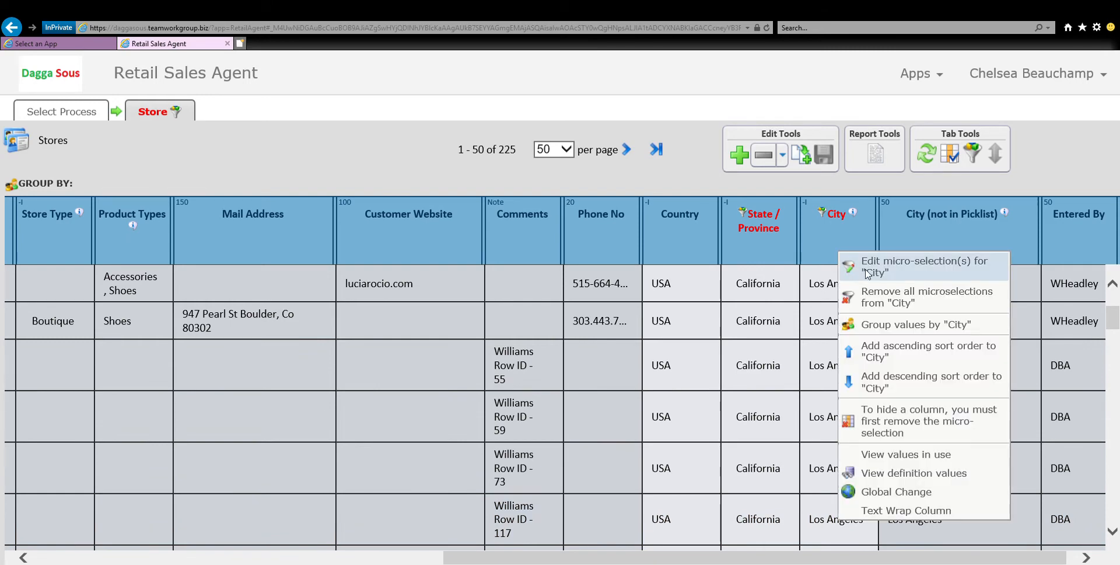
left_click(906, 272)
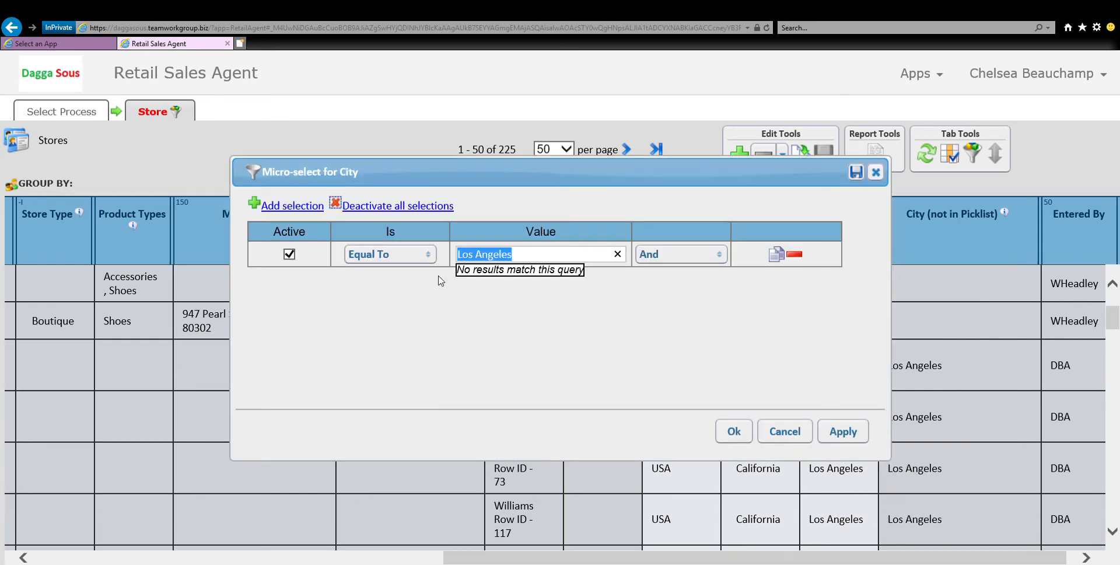
left_click(777, 257)
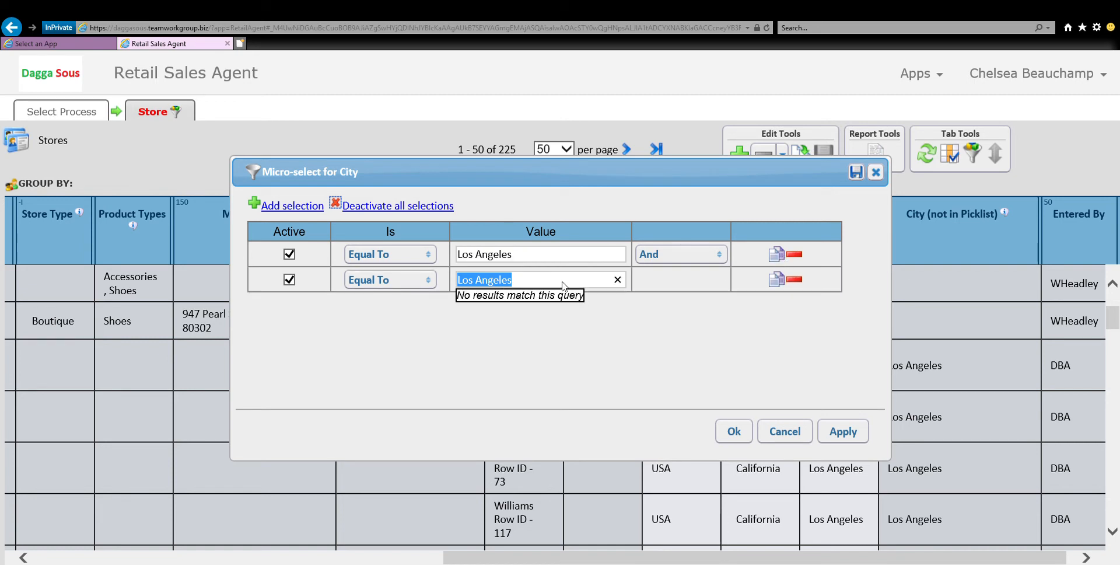
type("sa")
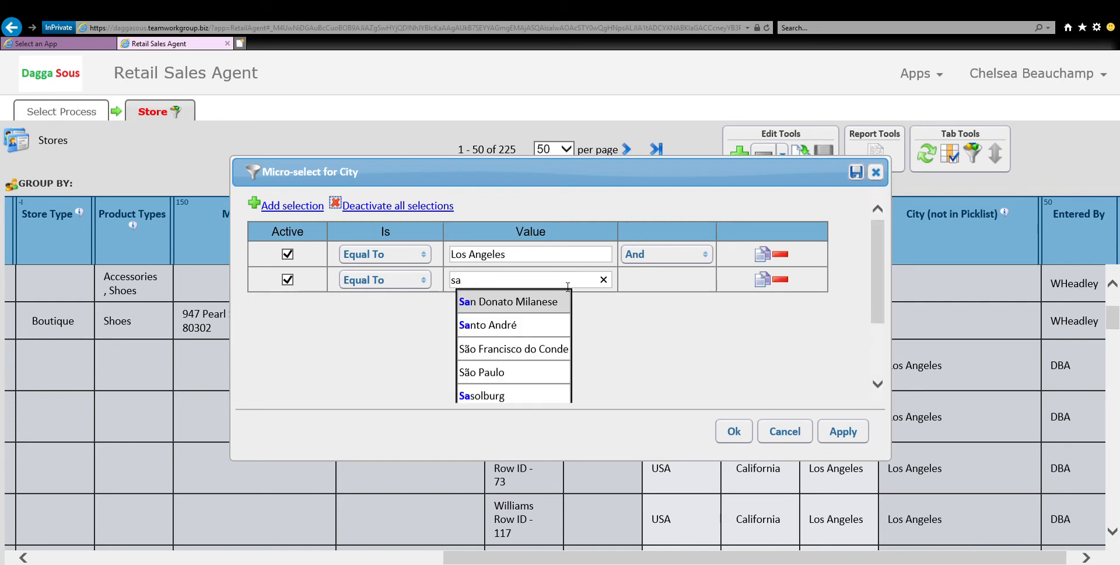
type("n ")
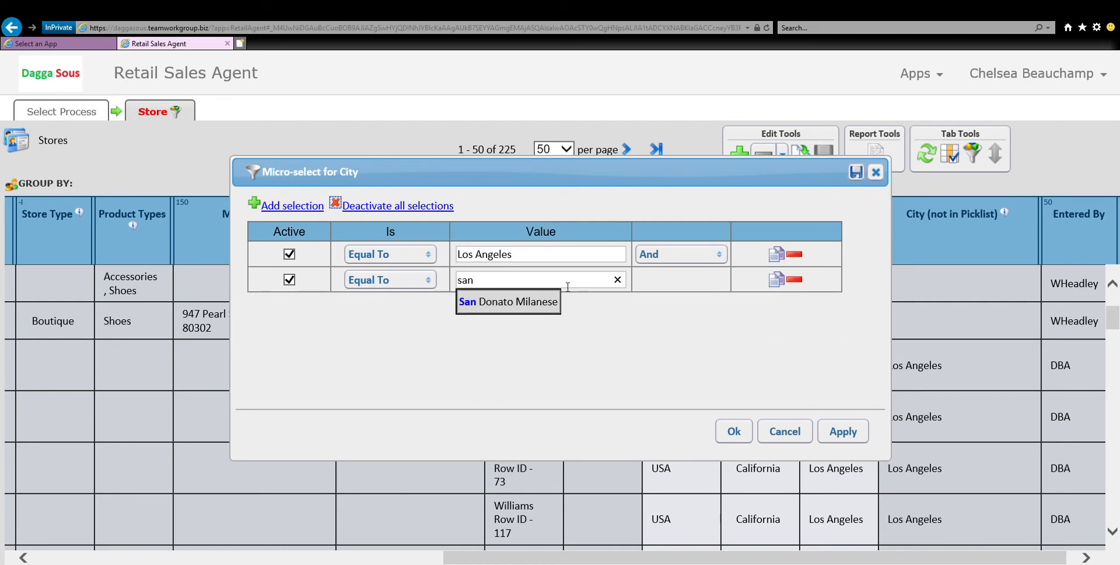
type("f")
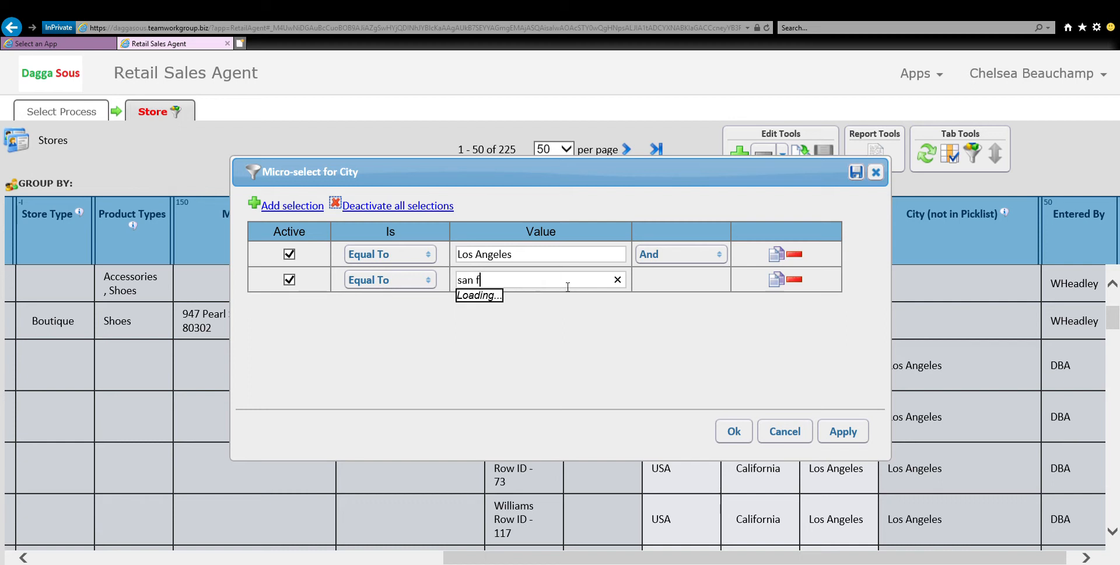
type("ran")
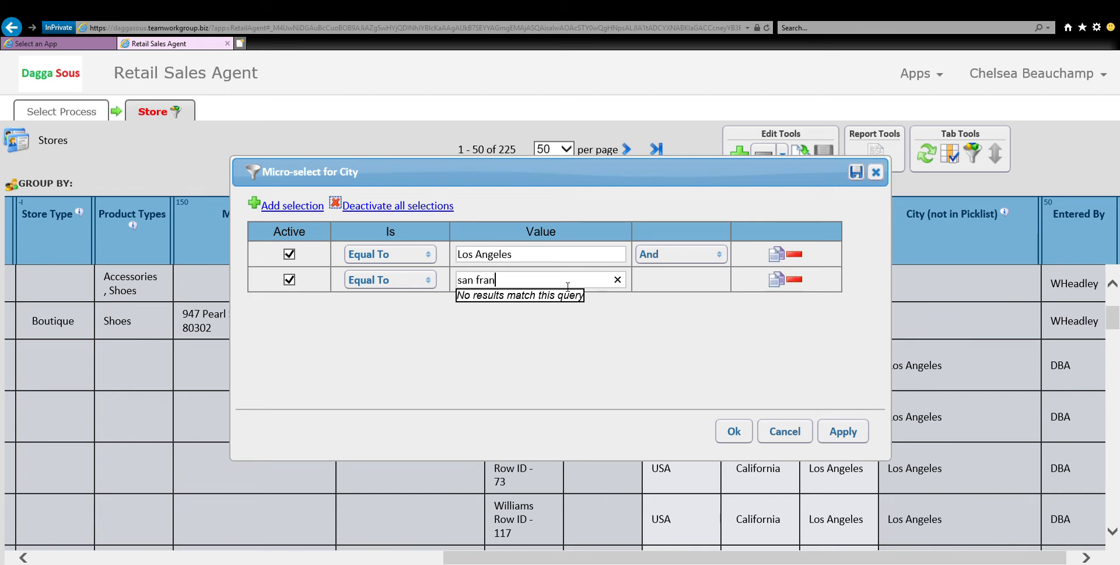
type("cisco")
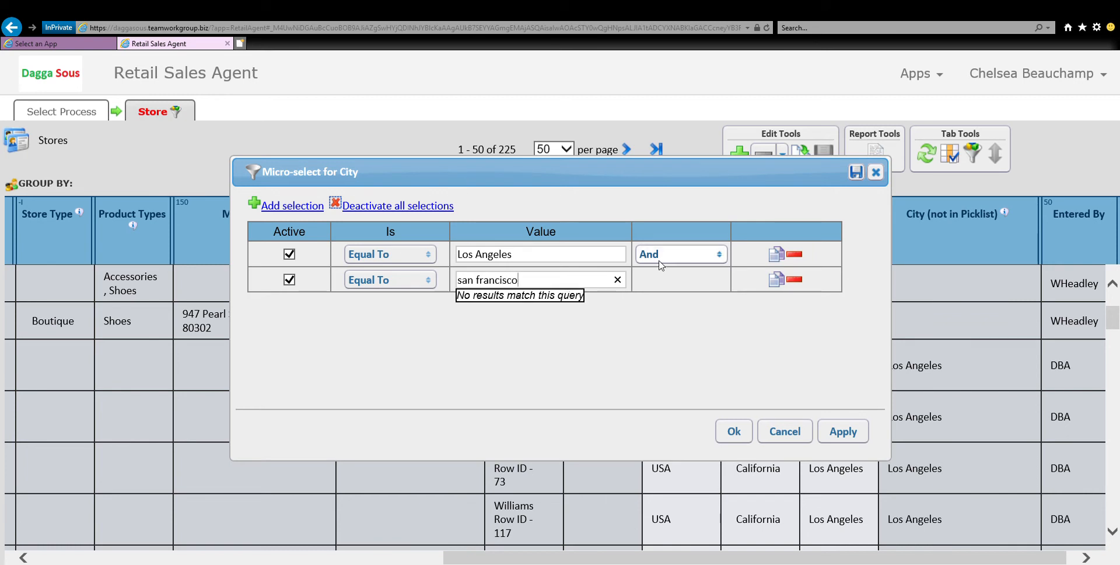
Join the two City conditions with Or and apply the micro-selection to the store list.
left_click(721, 259)
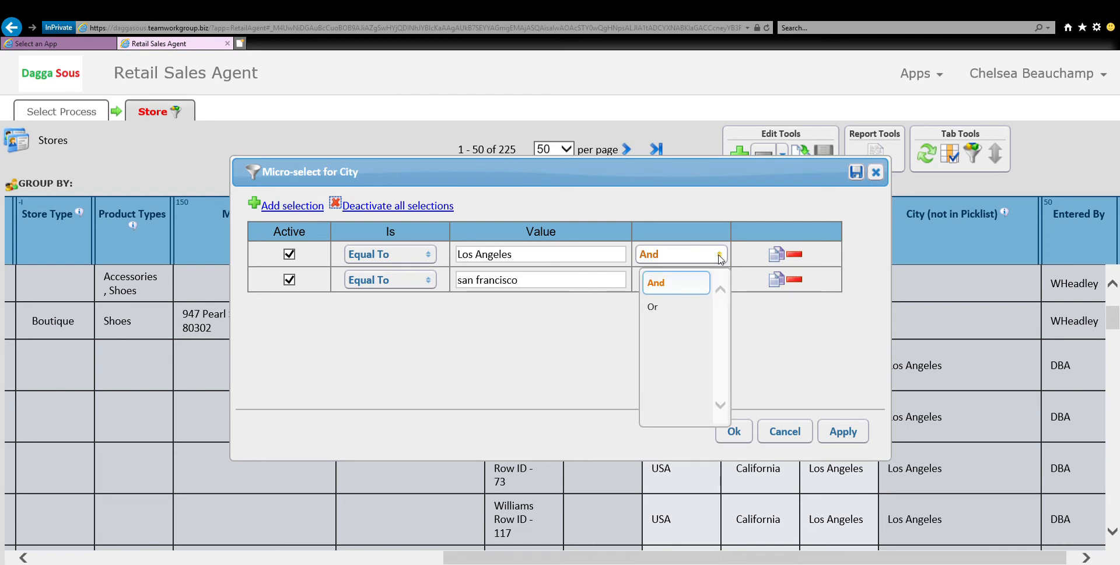
left_click(670, 305)
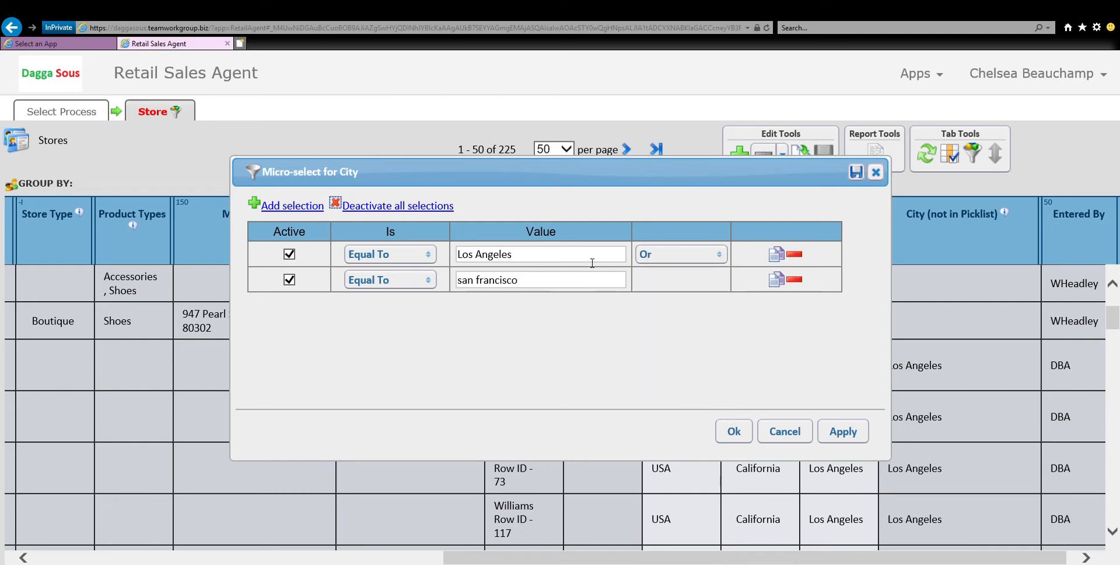
left_click(735, 433)
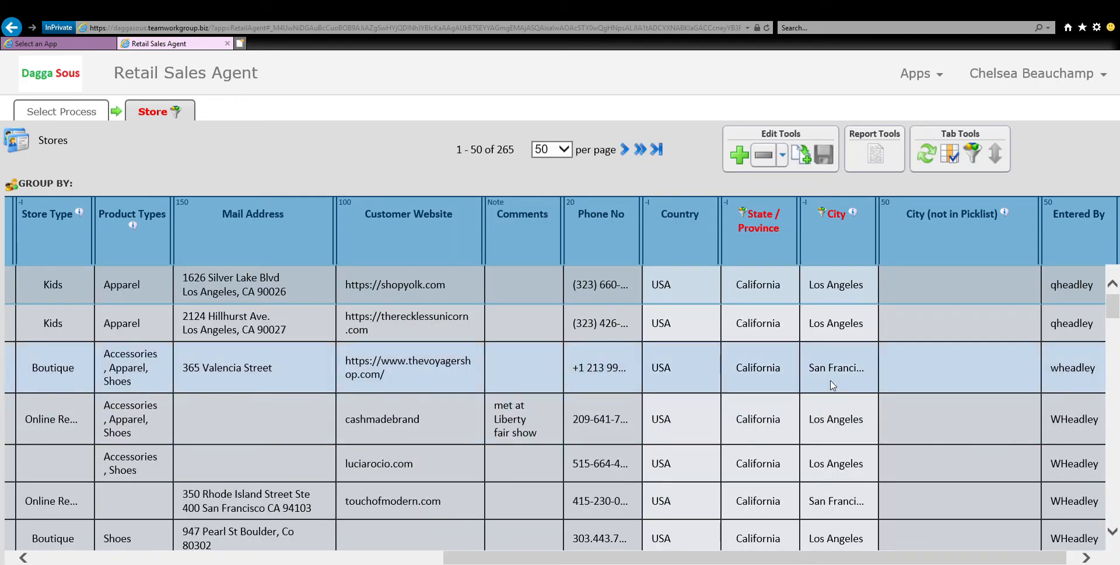
Look through the filtered store rows and examine their State / Province and City values.
scroll(833, 385, "down", 5)
scroll(825, 473, "down", 3)
scroll(823, 470, "up", 6)
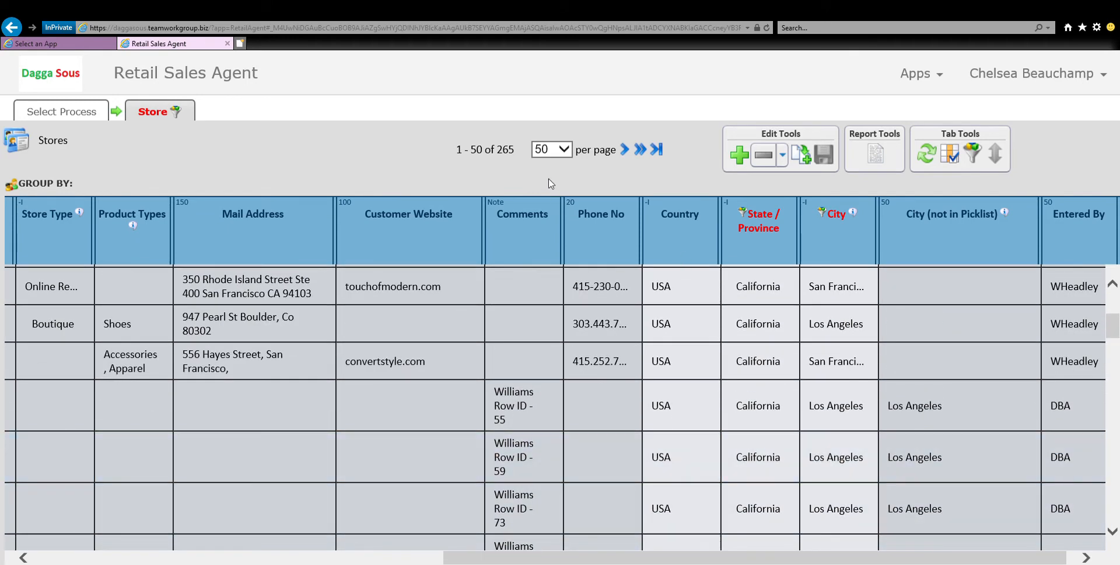
scroll(860, 424, "down", 1)
scroll(860, 425, "down", 12)
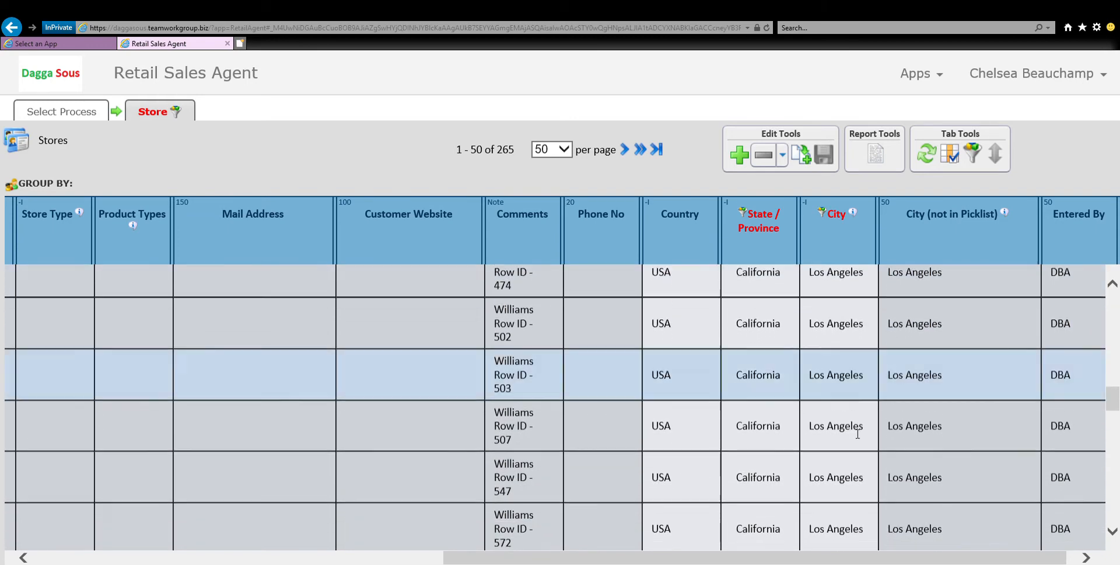
scroll(858, 434, "down", 10)
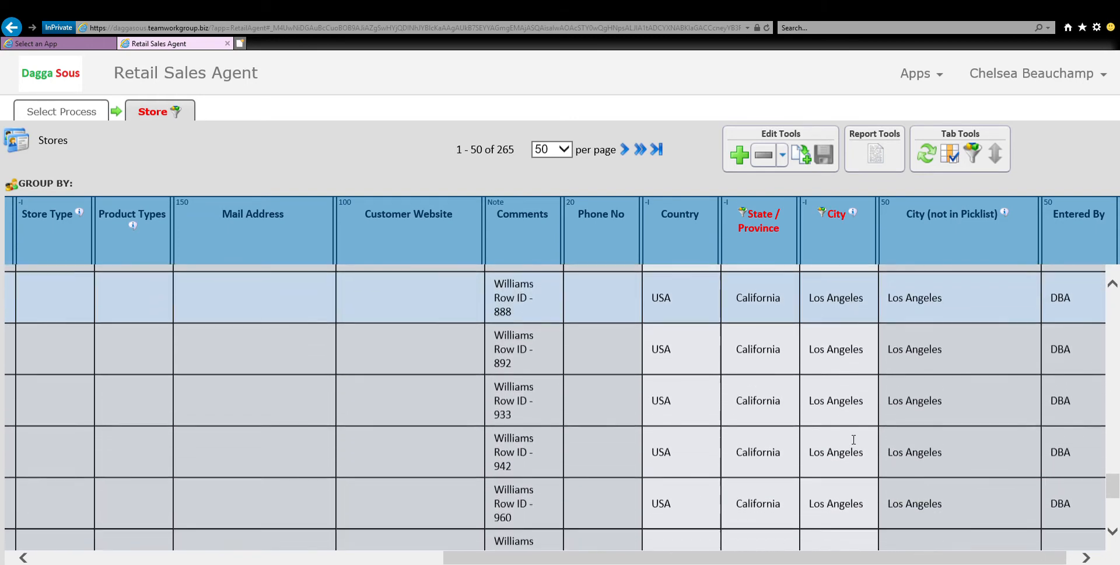
scroll(854, 439, "down", 3)
scroll(849, 446, "up", 10)
scroll(847, 450, "up", 5)
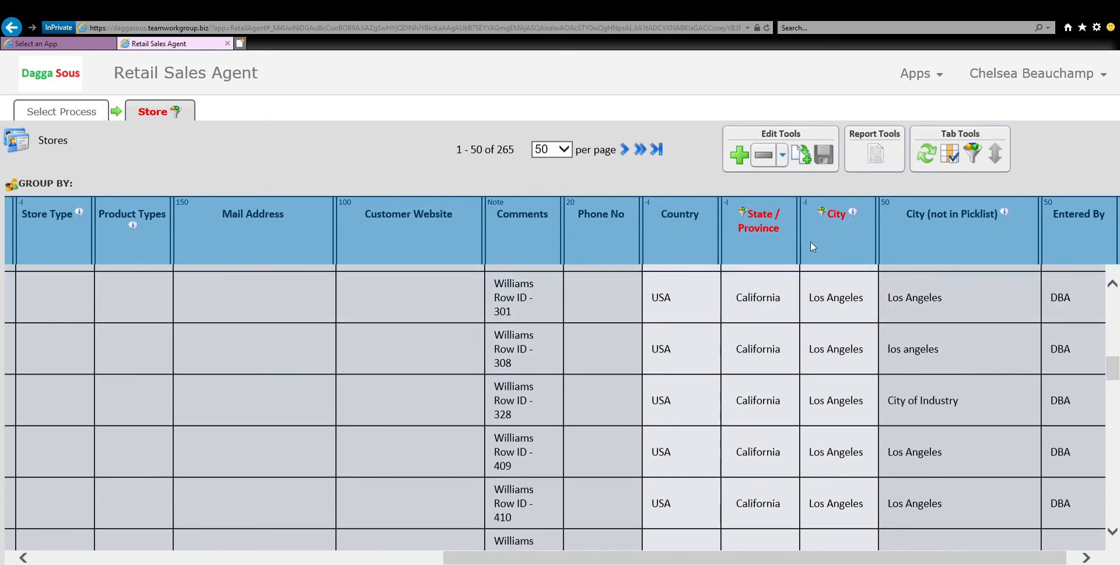
Sort the filtered stores by Store Name in ascending order and look through the sorted list.
scroll(758, 443, "left", 10)
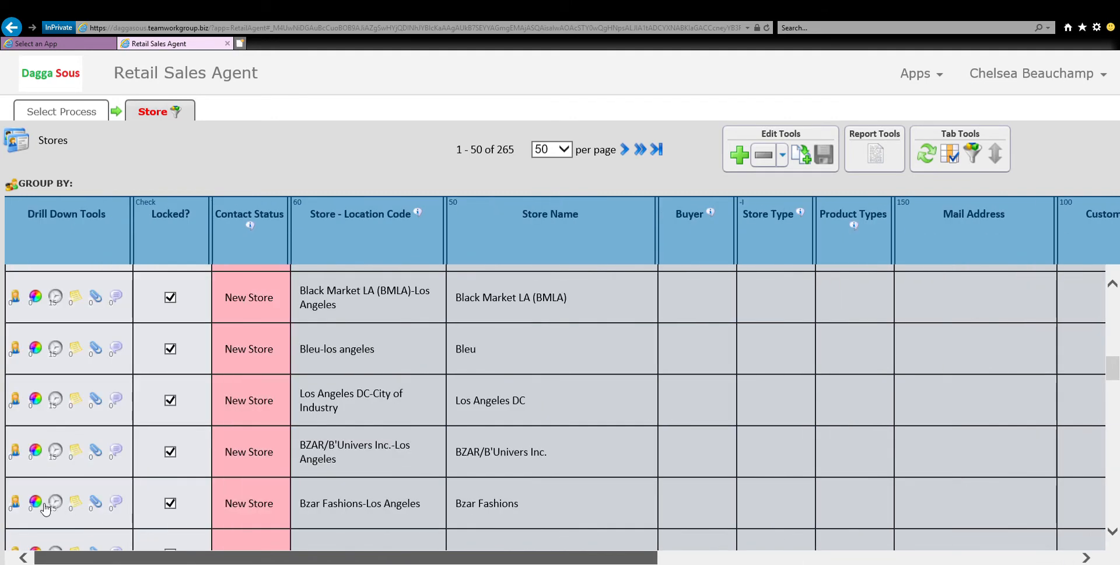
left_click(546, 220)
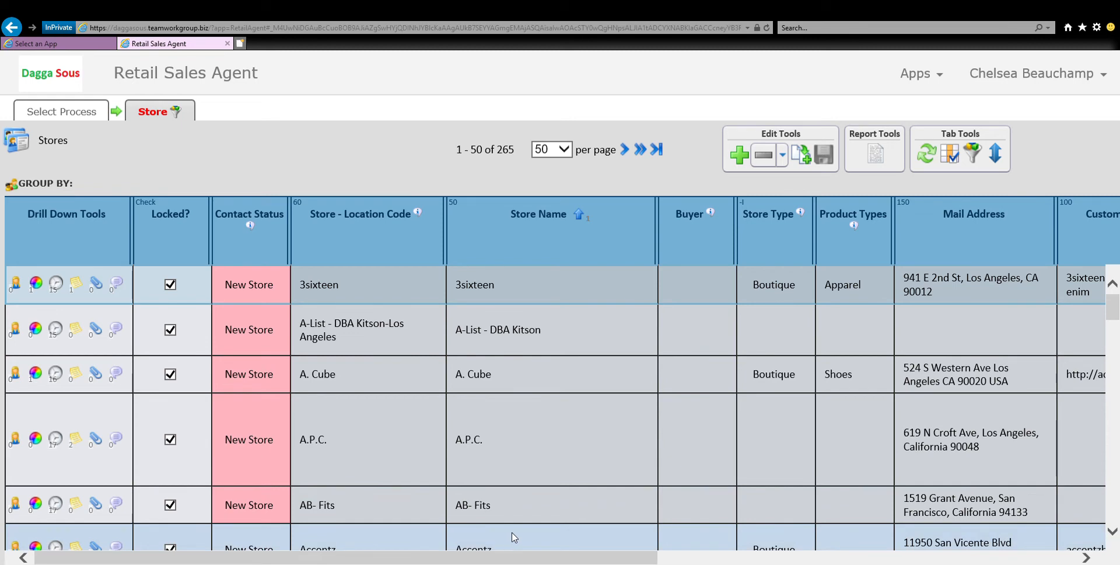
scroll(538, 366, "down", 5)
scroll(531, 390, "down", 3)
scroll(533, 403, "down", 3)
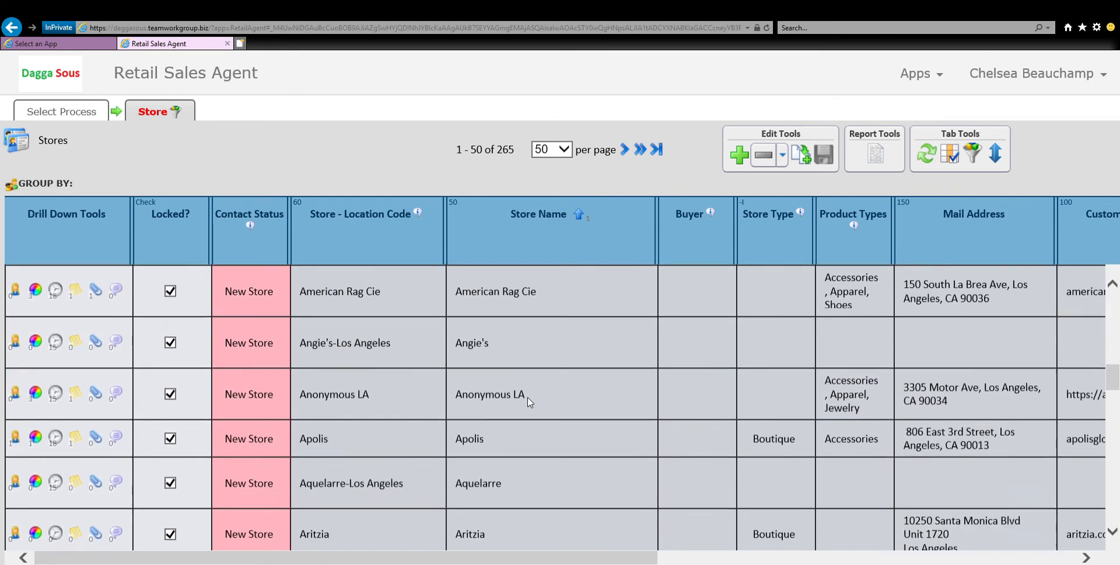
scroll(532, 404, "down", 4)
scroll(531, 403, "up", 6)
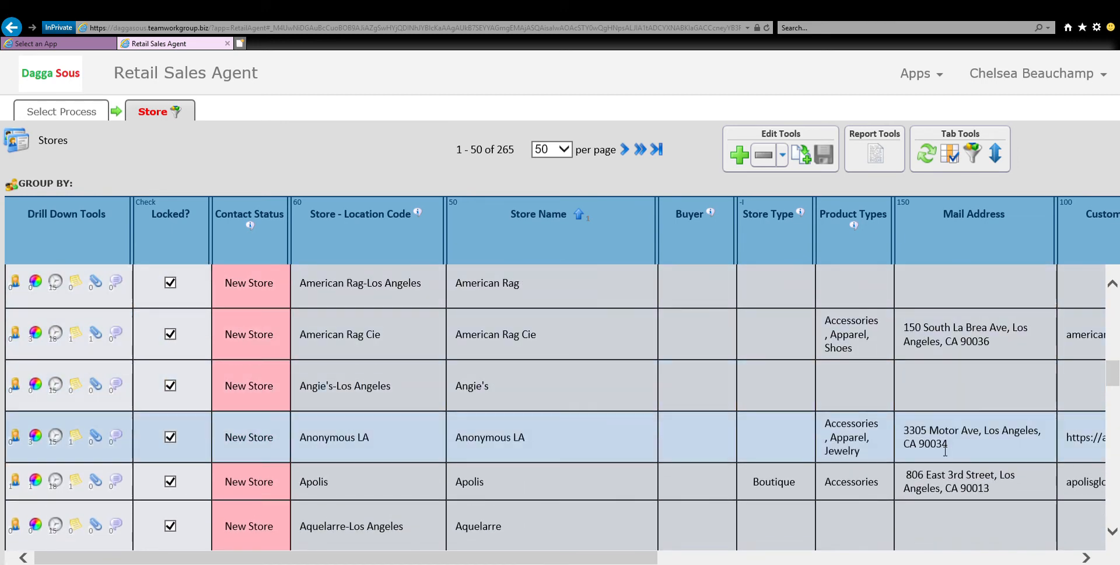
scroll(946, 451, "down", 4)
scroll(948, 451, "up", 4)
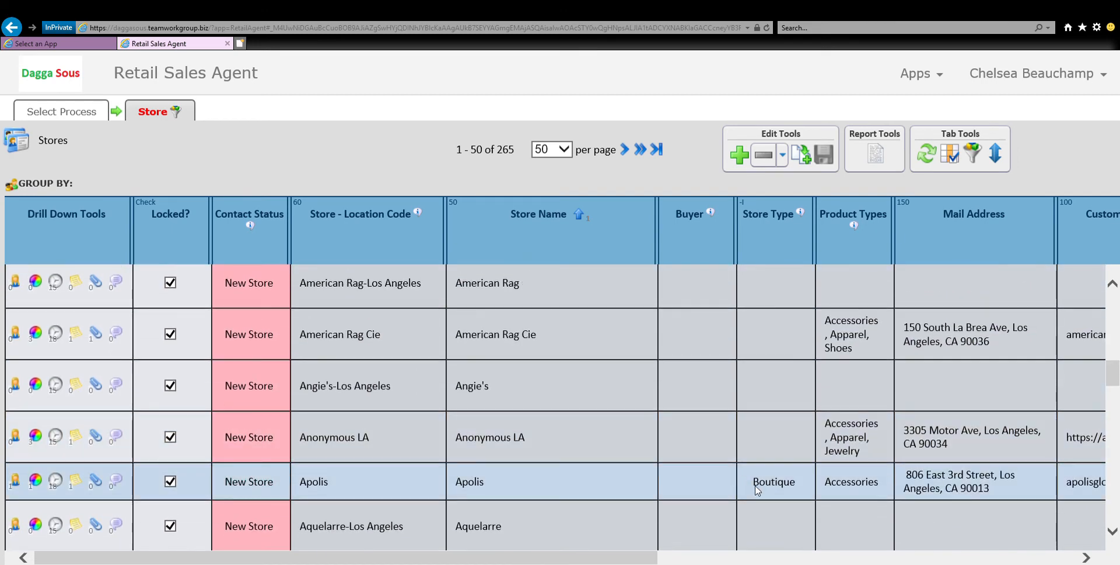
Filter the stores with a micro-selection to Store Type Boutique and check the filtered columns across the list.
left_click(784, 490)
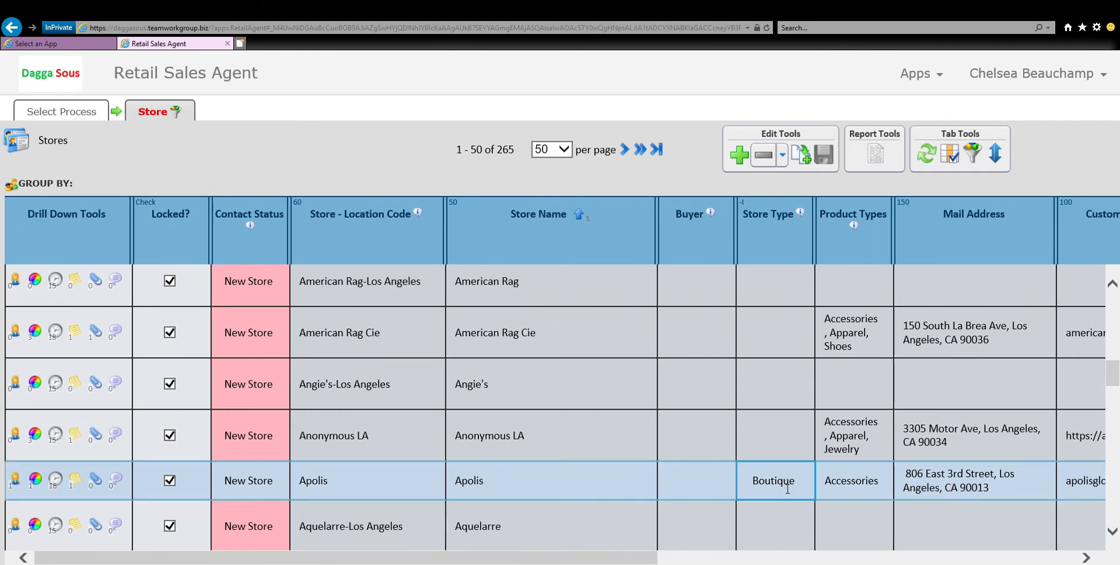
right_click(788, 489)
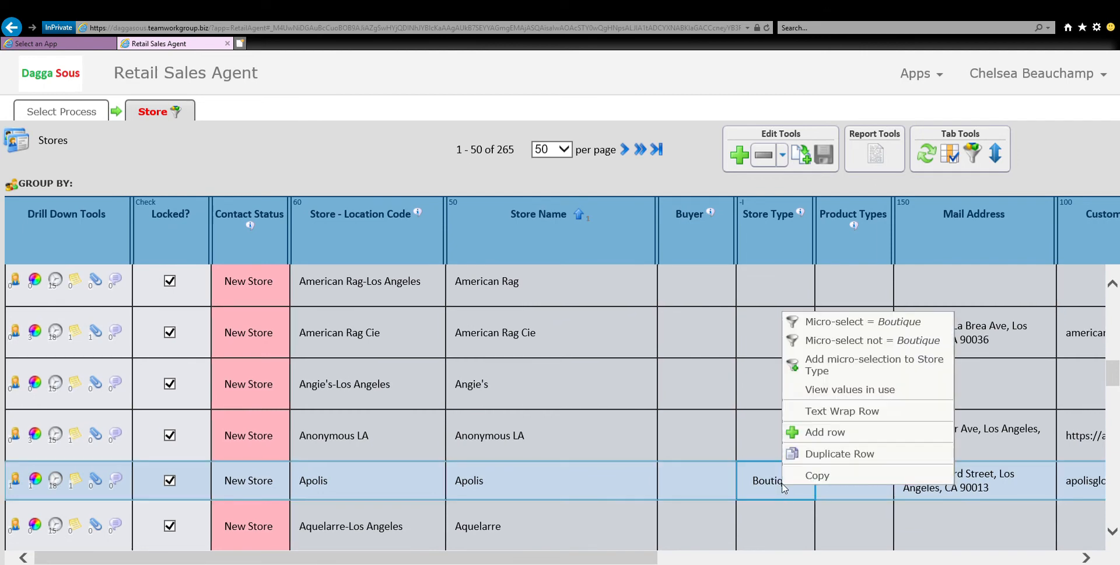
left_click(849, 330)
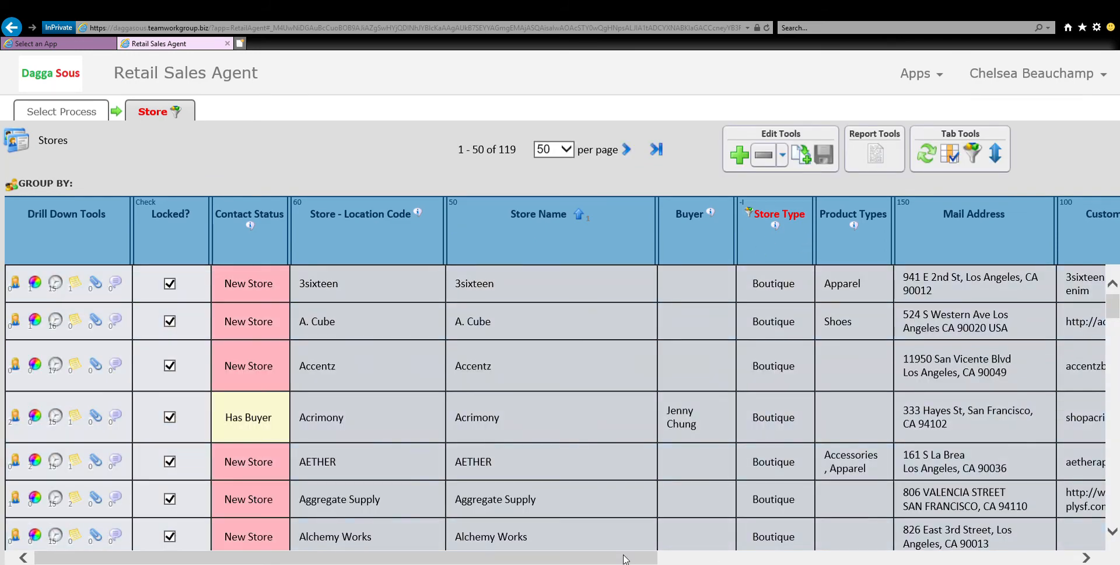
scroll(880, 532, "right", 5)
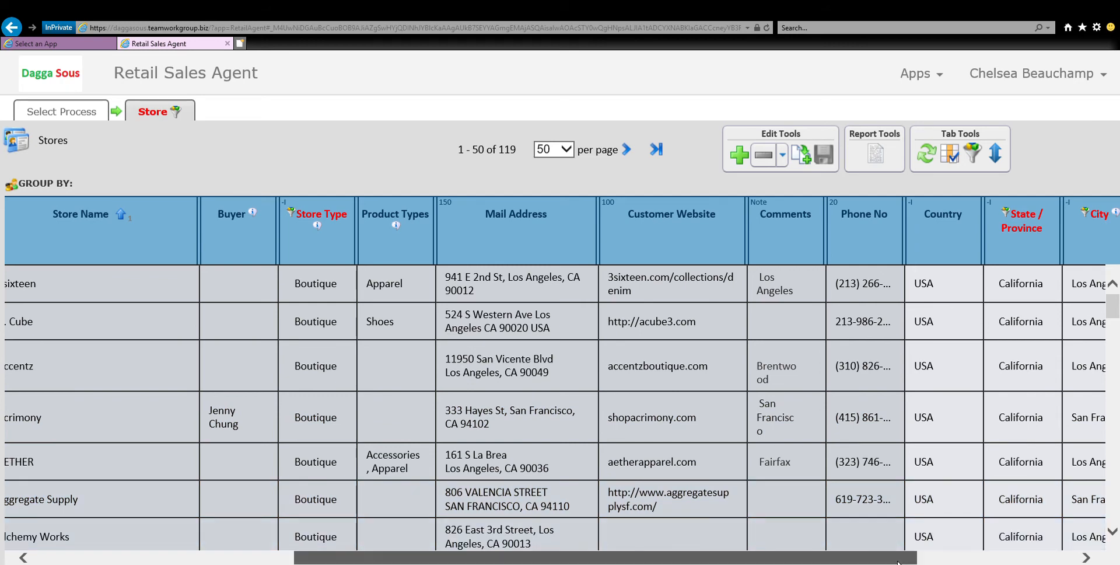
left_click_drag(903, 559, 981, 560)
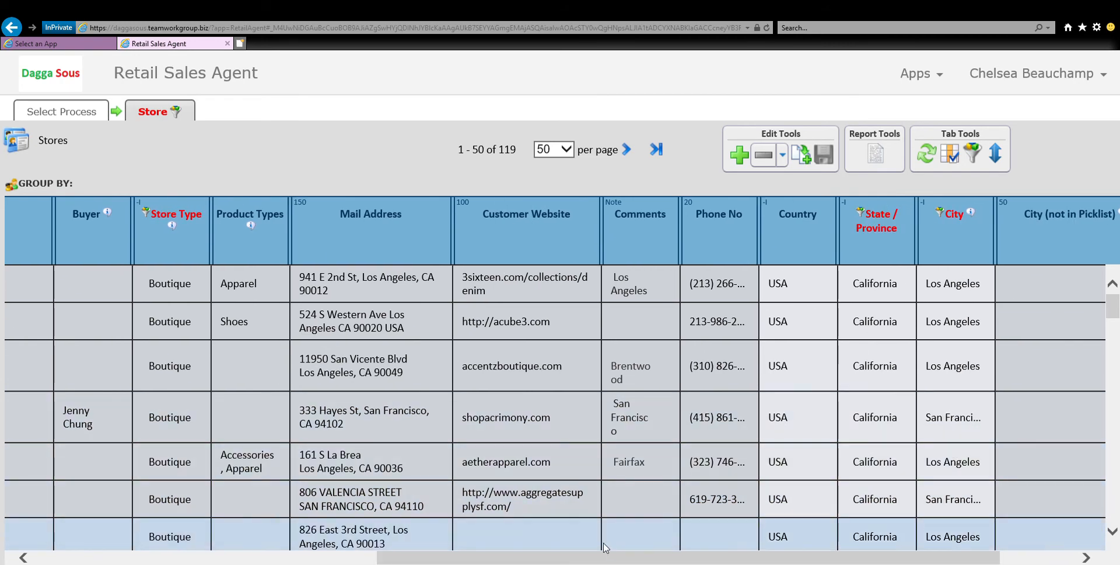
left_click_drag(604, 559, 267, 557)
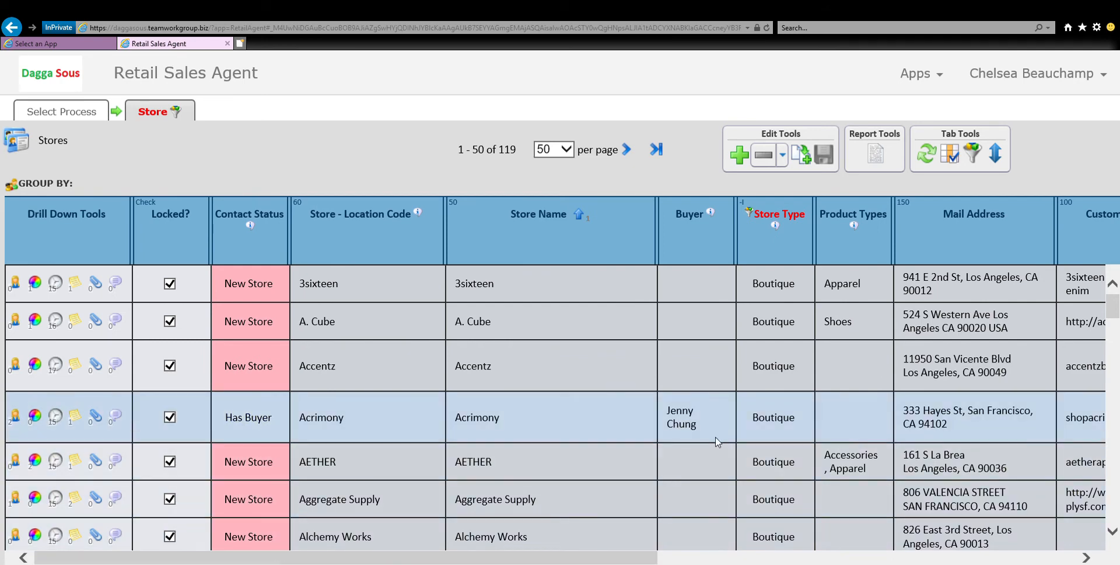
Drill down to the Acrimony store's contacts and buyers, and return to the store list.
left_click(520, 429)
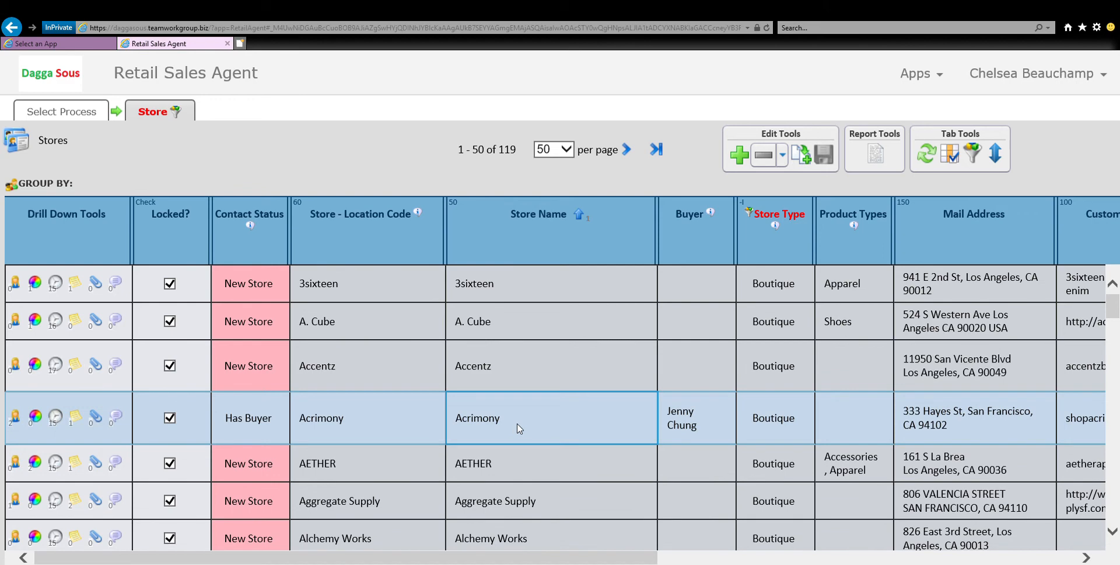
left_click(17, 422)
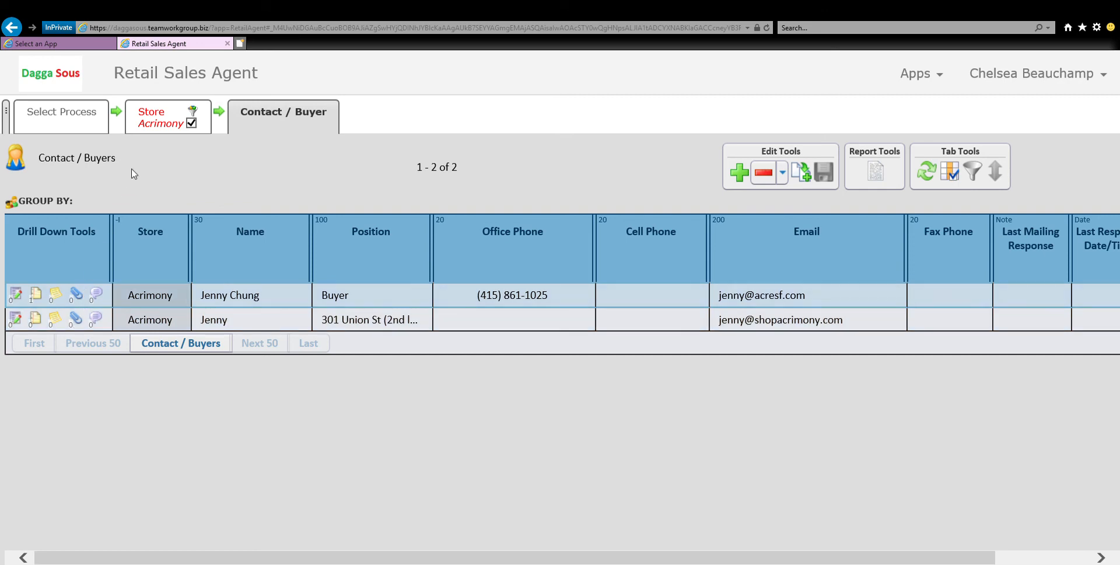
left_click(173, 124)
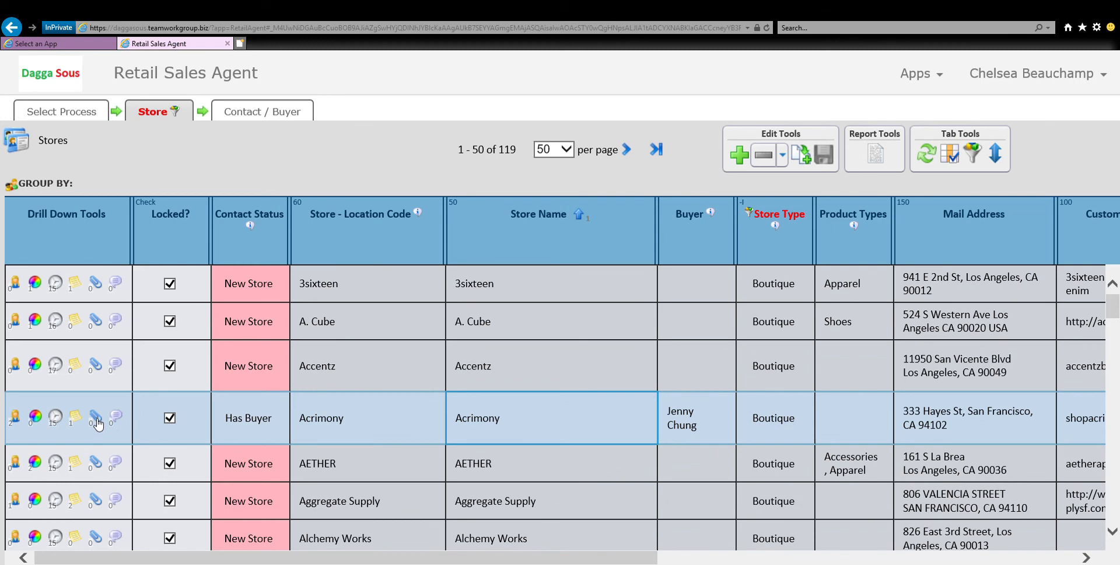
Start a new discussion in the conversations of the first buyer listed under the Acrimony store.
left_click(15, 418)
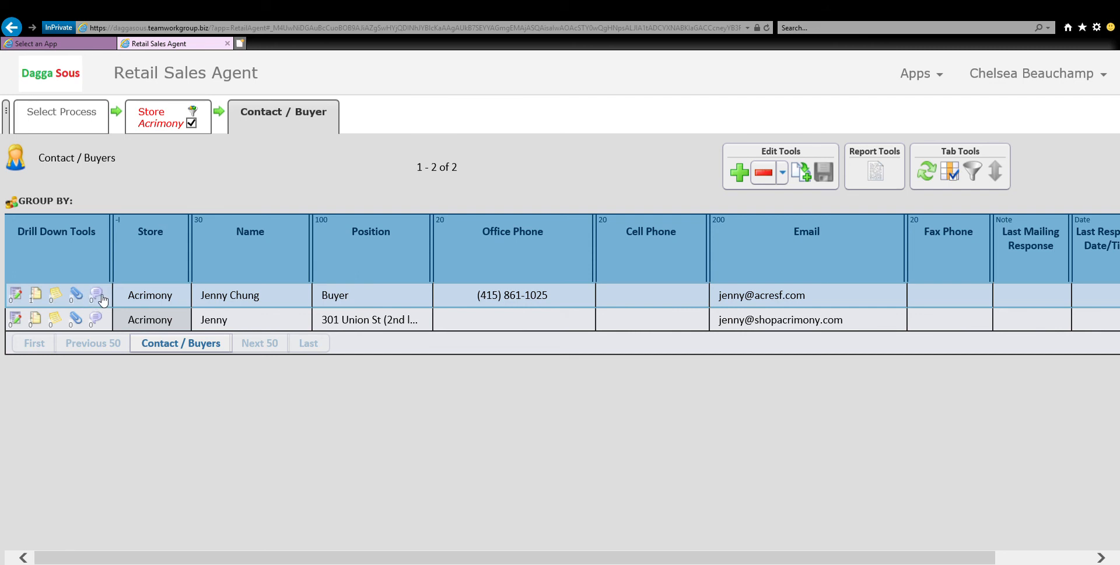
left_click(243, 297)
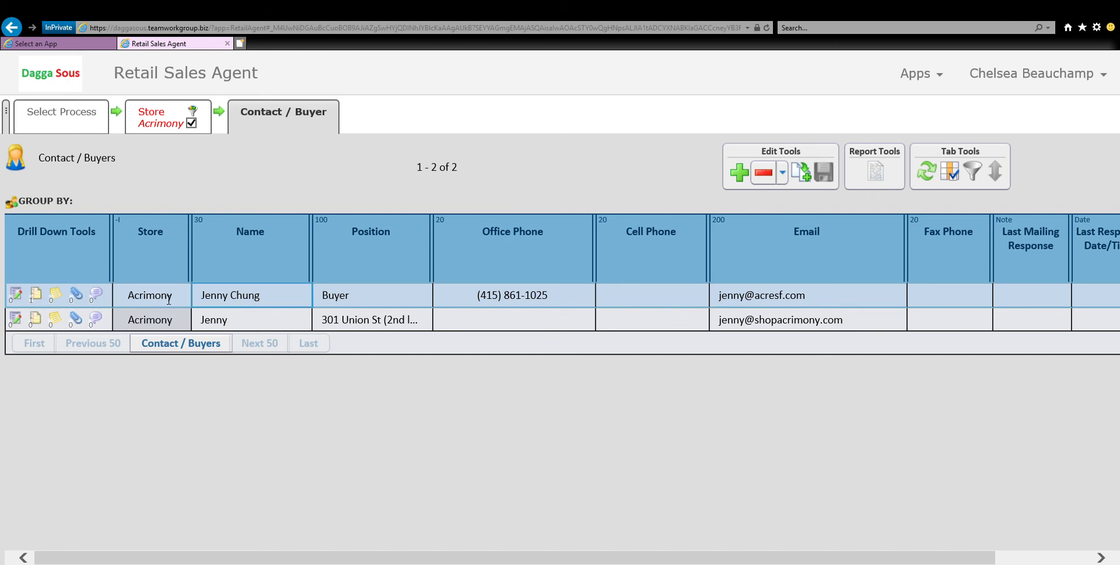
left_click(98, 298)
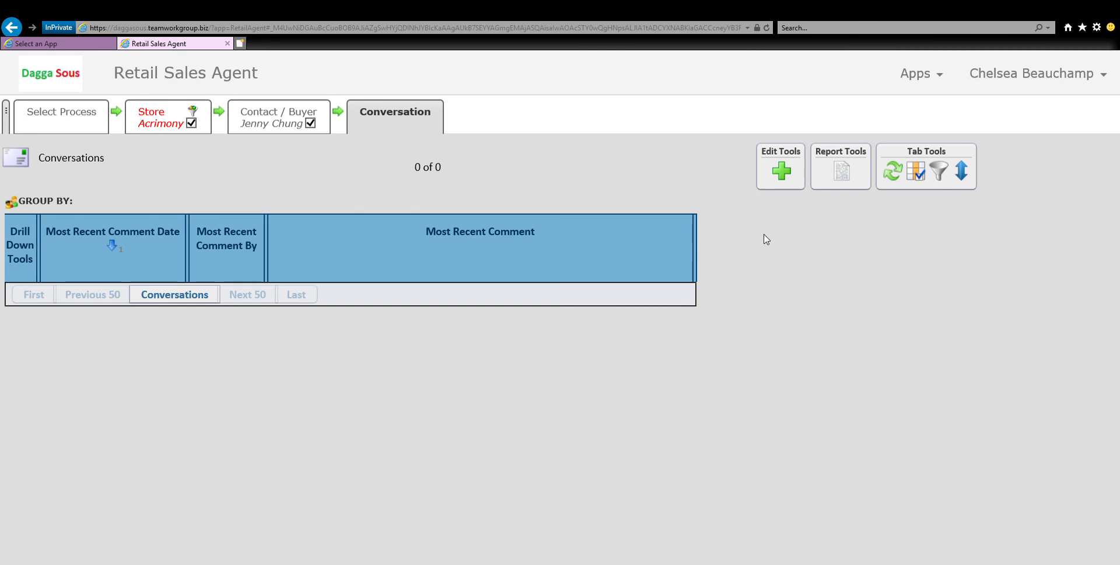
left_click(782, 171)
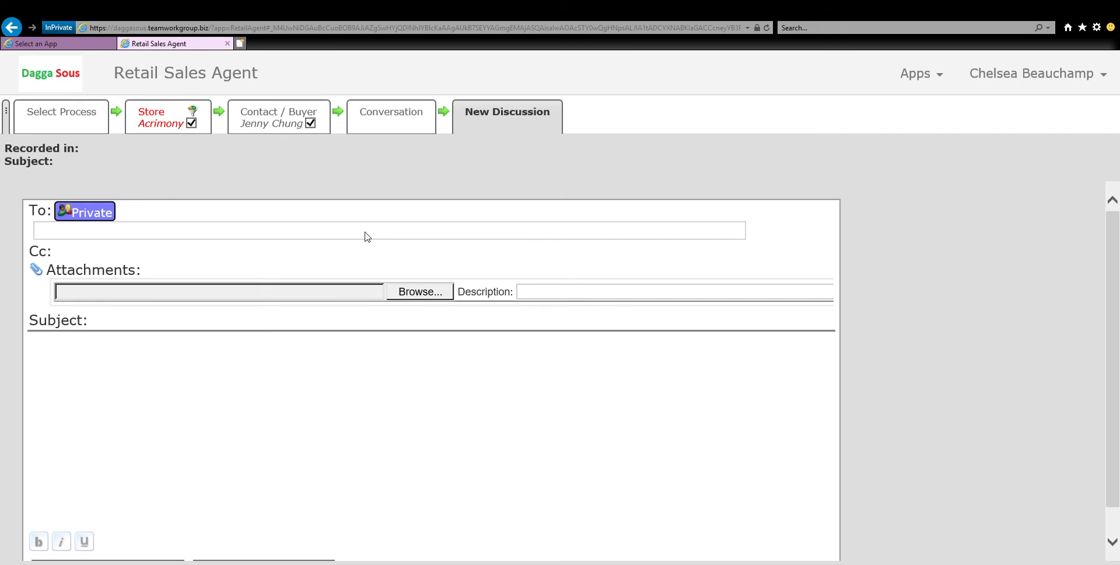
Address the discussion to the colleague matching "q" and enter the attachment description "need to decide on one of hese entries".
type("q")
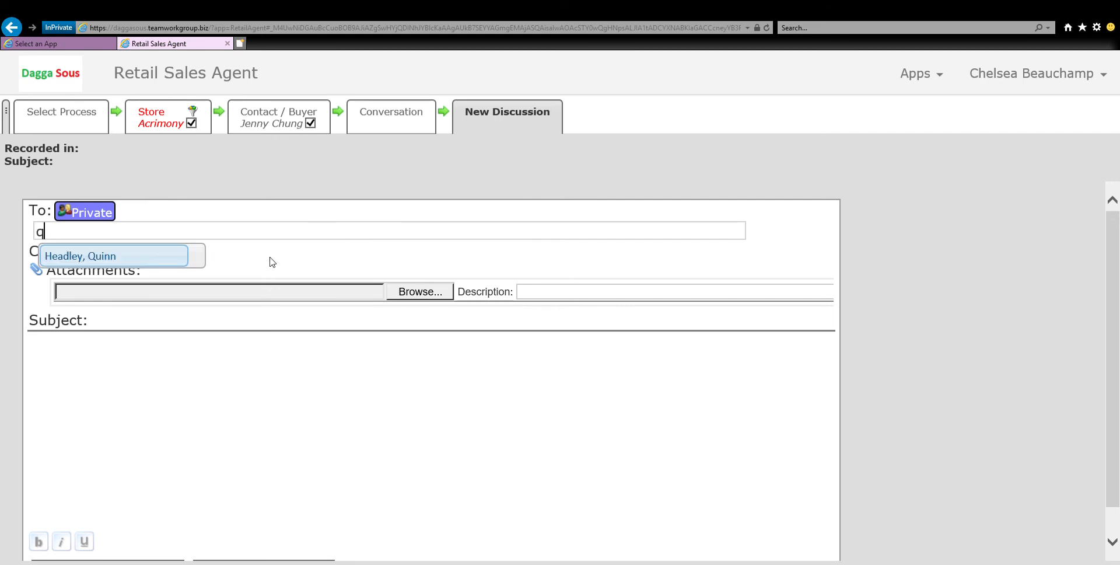
left_click(130, 254)
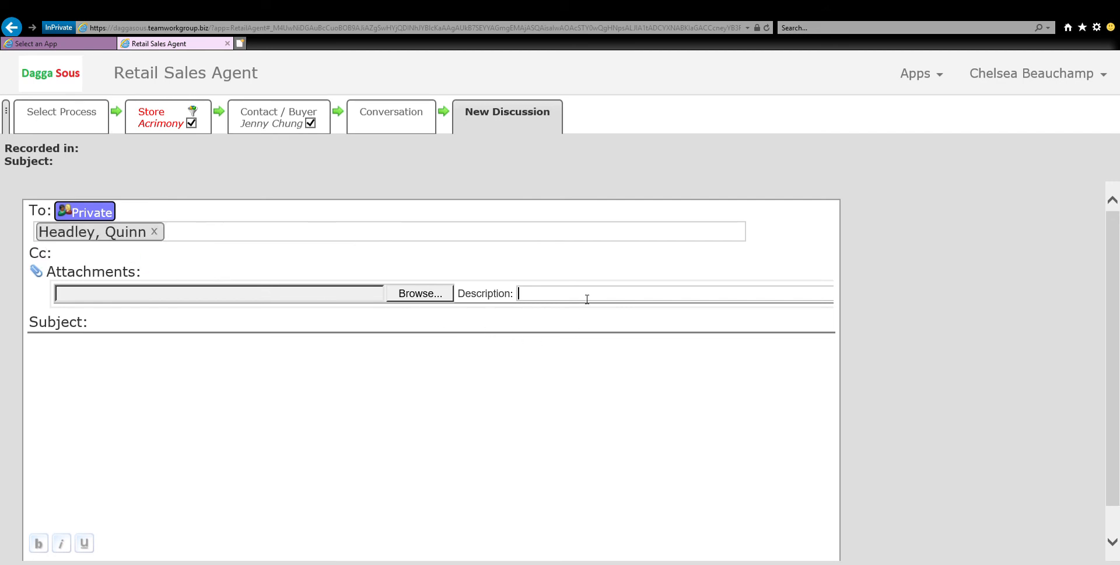
type("eed to decide")
type("on one of hese entries")
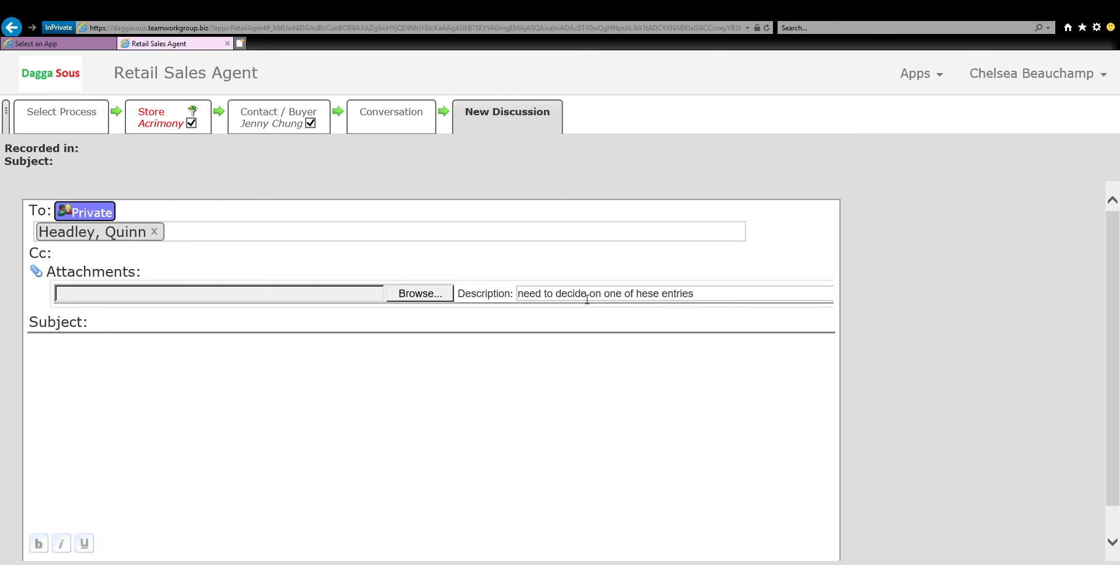
Write the message "Is this the same person?" in the discussion body, and save and send the comment.
scroll(587, 299, "down", 1)
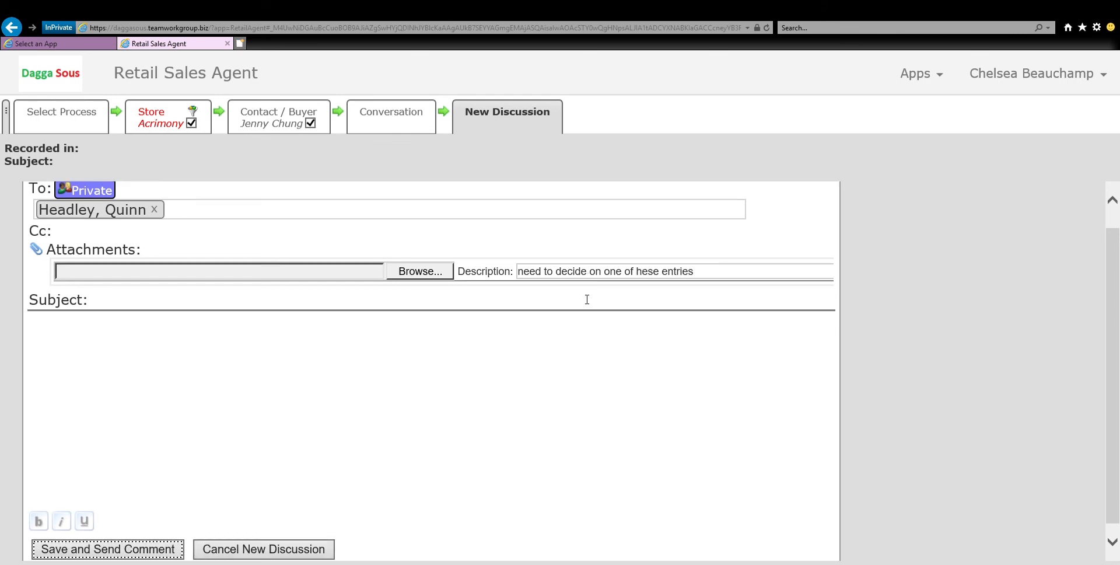
left_click(505, 339)
type("Is this the")
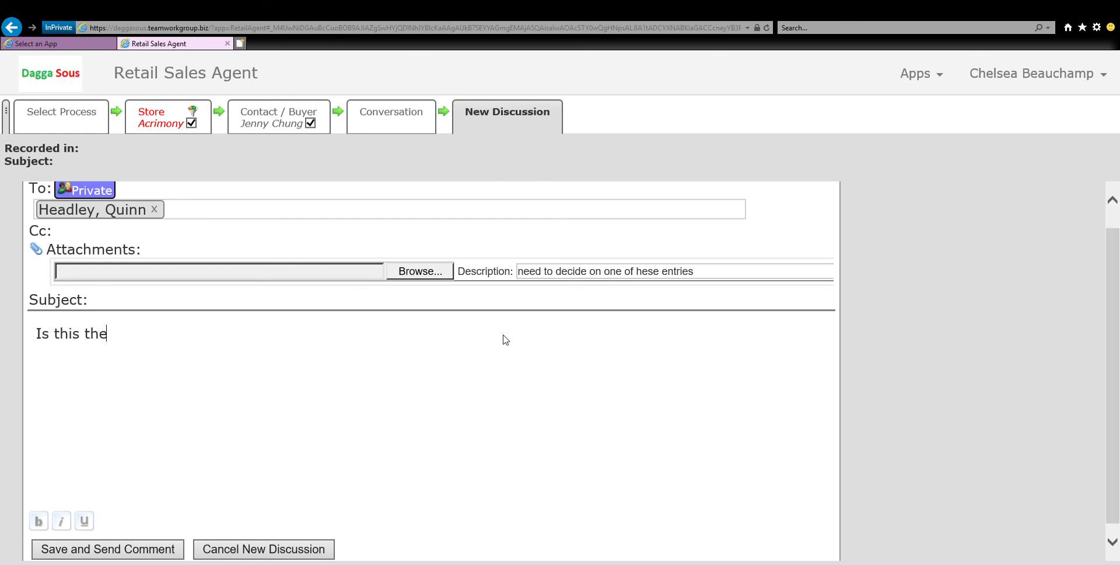
type(" same person?")
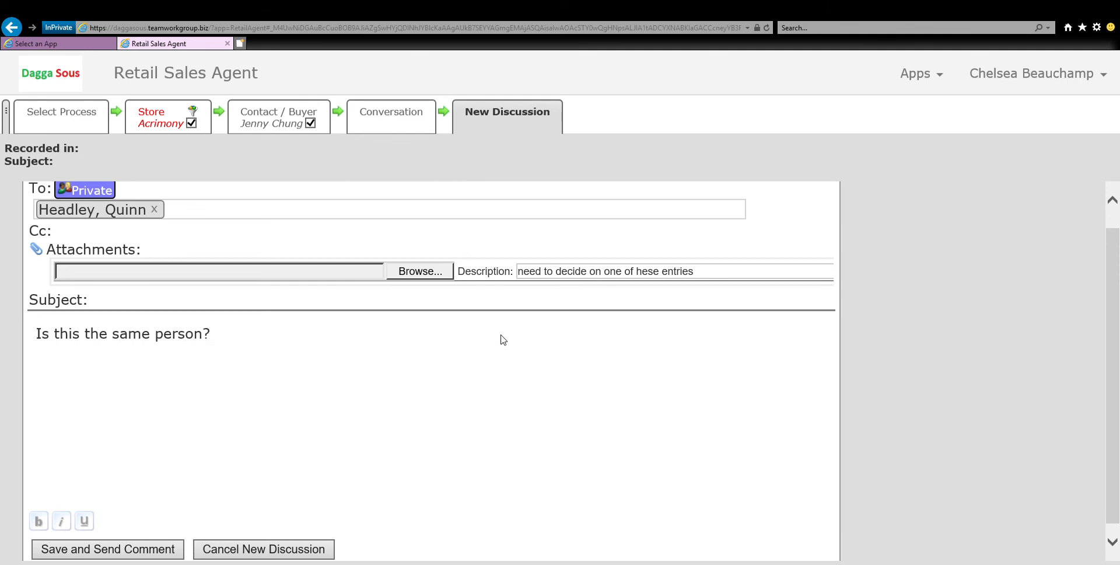
scroll(300, 375, "down", 1)
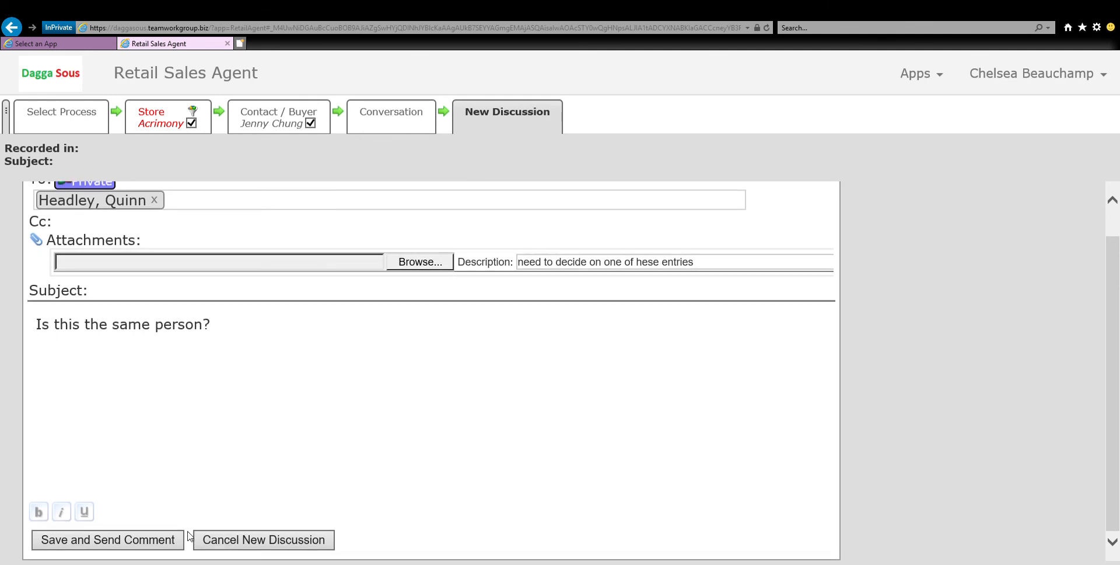
left_click(119, 540)
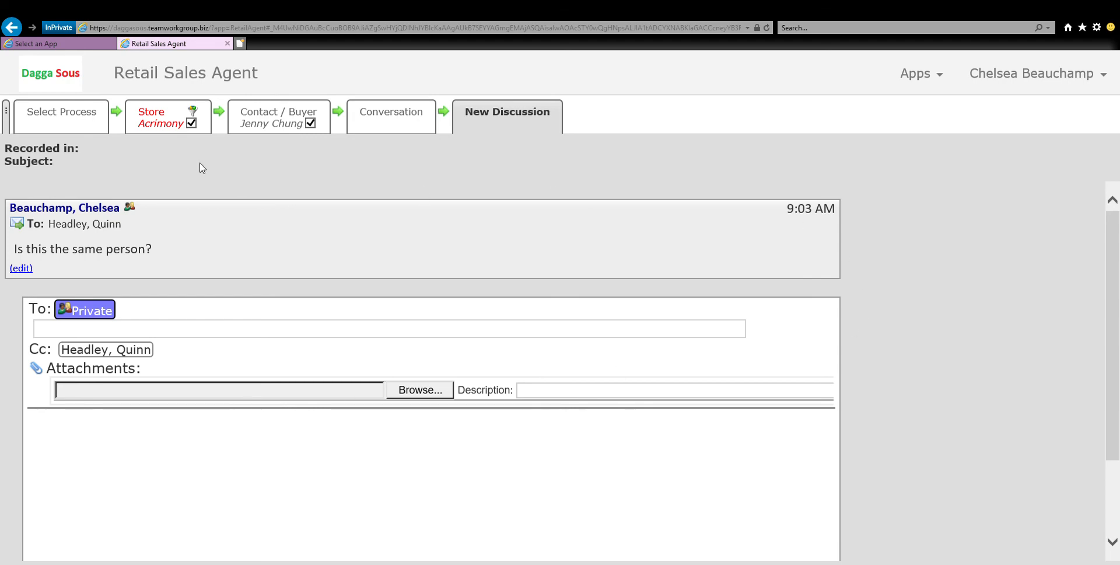
Return to the store list and select the Acrimony store's location code cell.
left_click(160, 117)
left_click(407, 433)
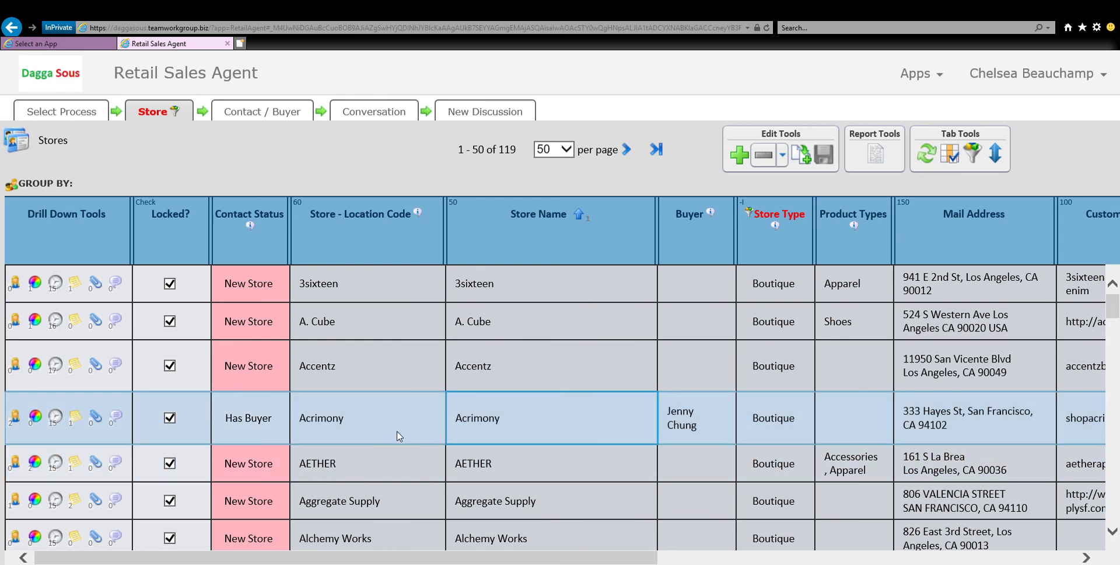
left_click(402, 363)
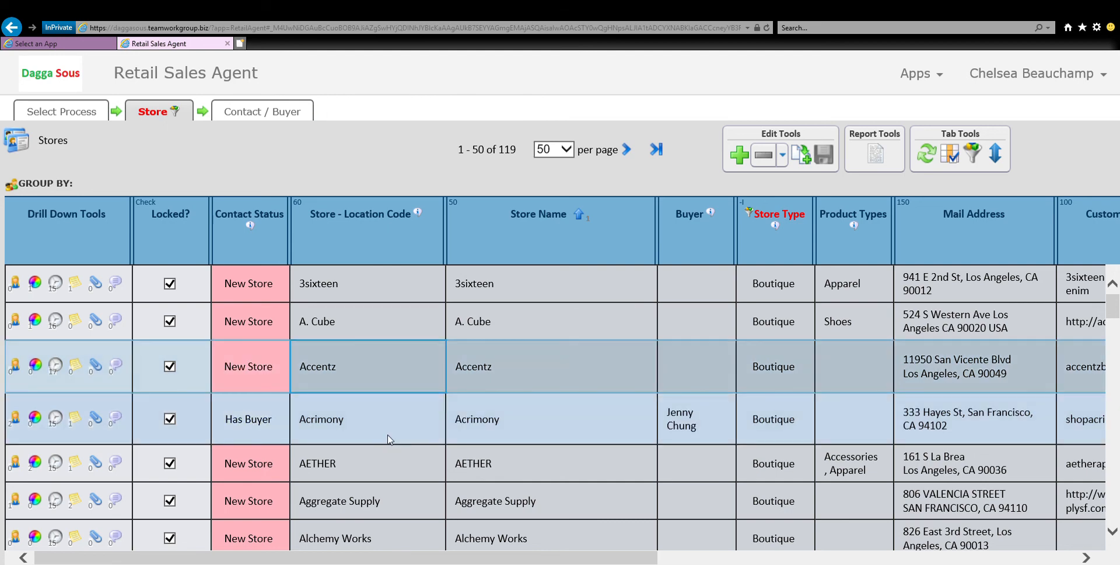
left_click(390, 439)
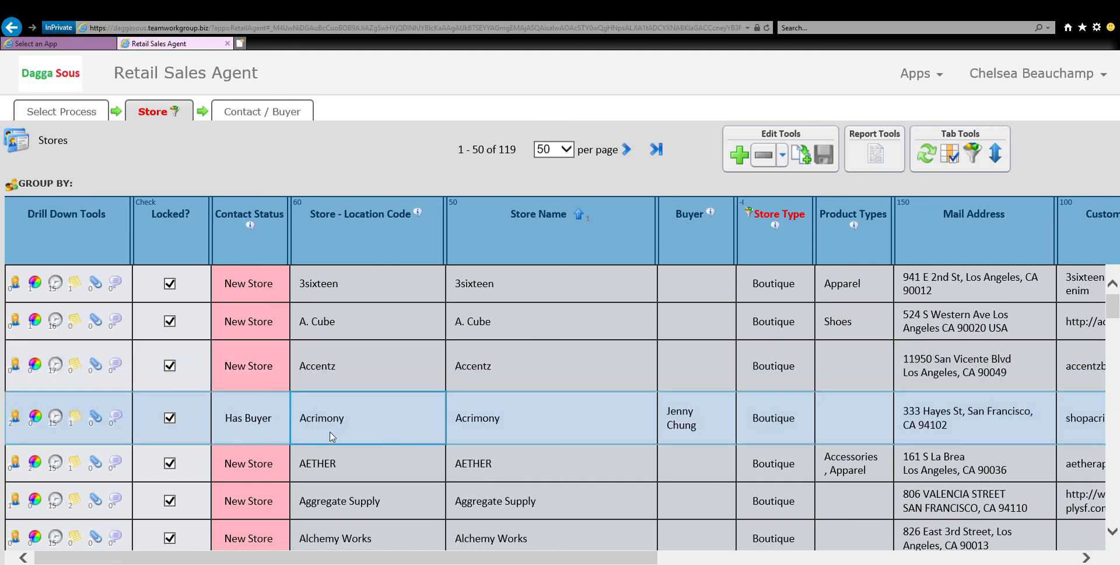